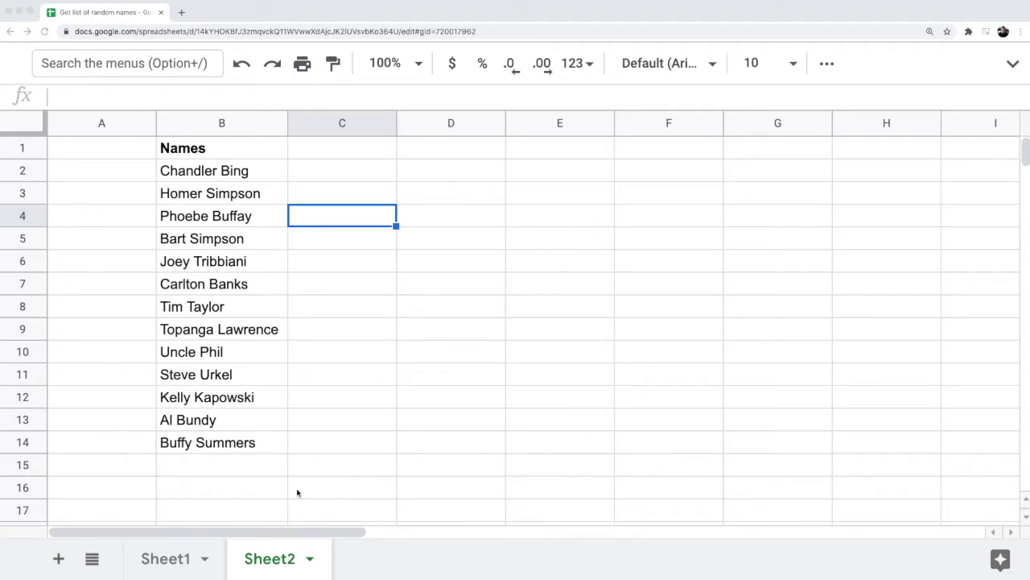
# Step: Review the list of names in B2:B14
pyautogui.click(243, 447)
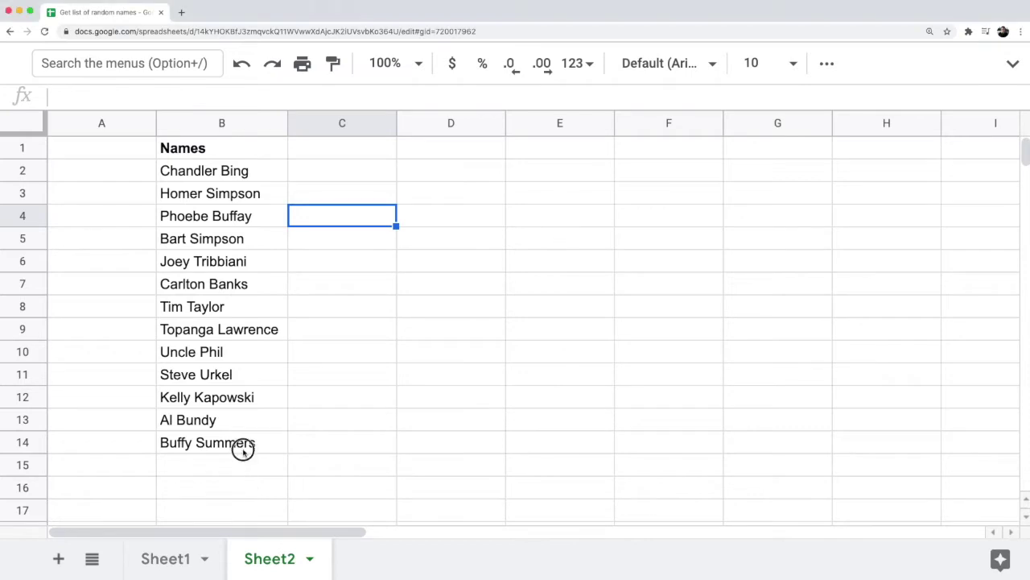
pyautogui.click(255, 419)
pyautogui.moveTo(254, 442); pyautogui.dragTo(242, 177)
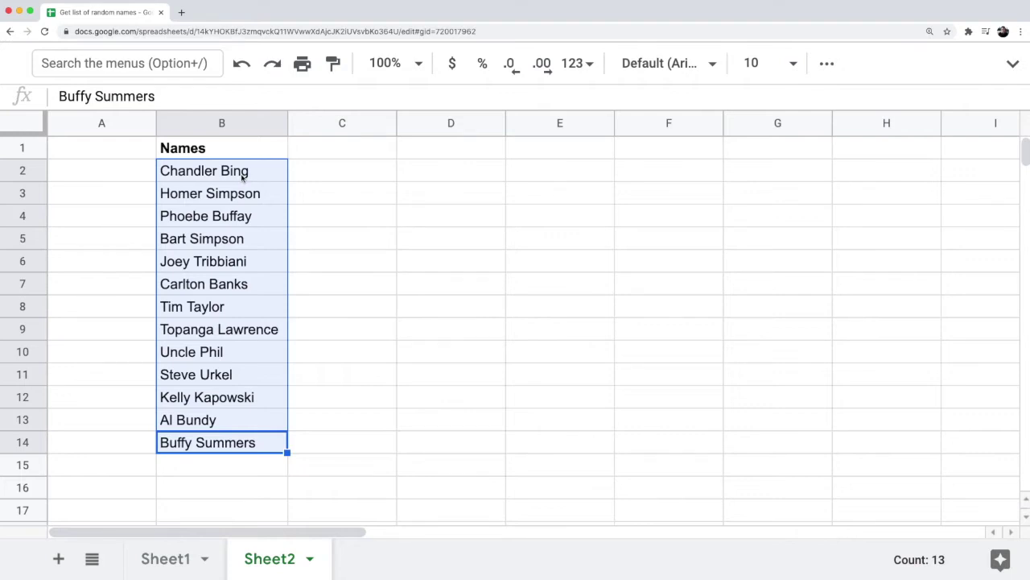
pyautogui.hscroll(1, 289, 350)
pyautogui.hscroll(-1, 274, 348)
pyautogui.click(214, 216)
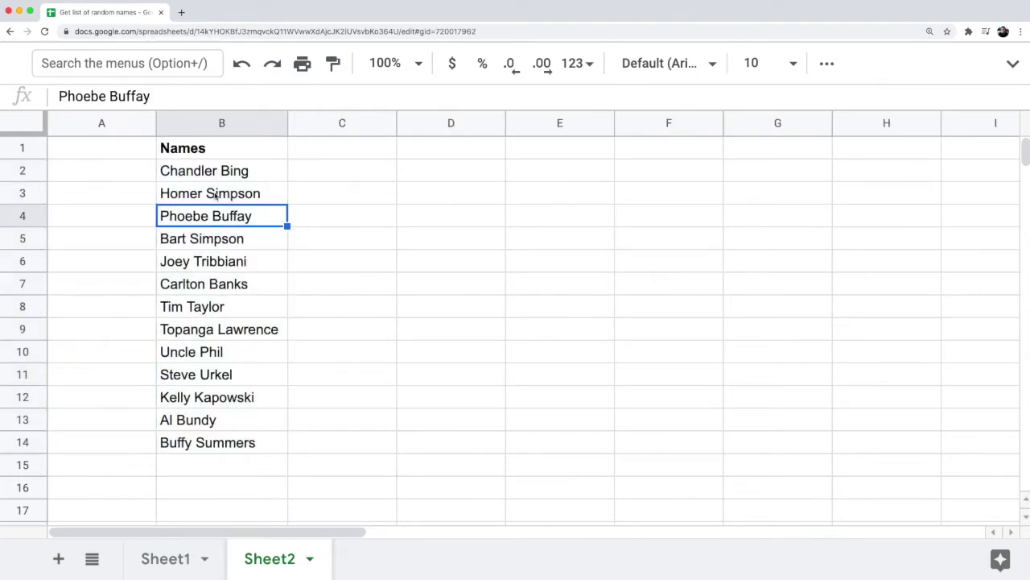
pyautogui.click(214, 179)
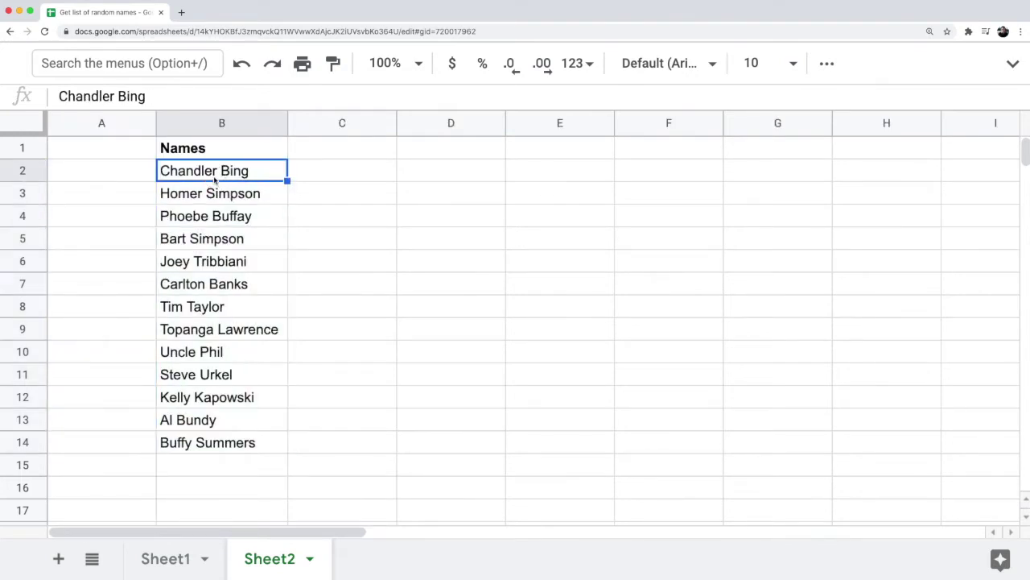
pyautogui.click(226, 443)
pyautogui.moveTo(219, 172); pyautogui.dragTo(231, 445)
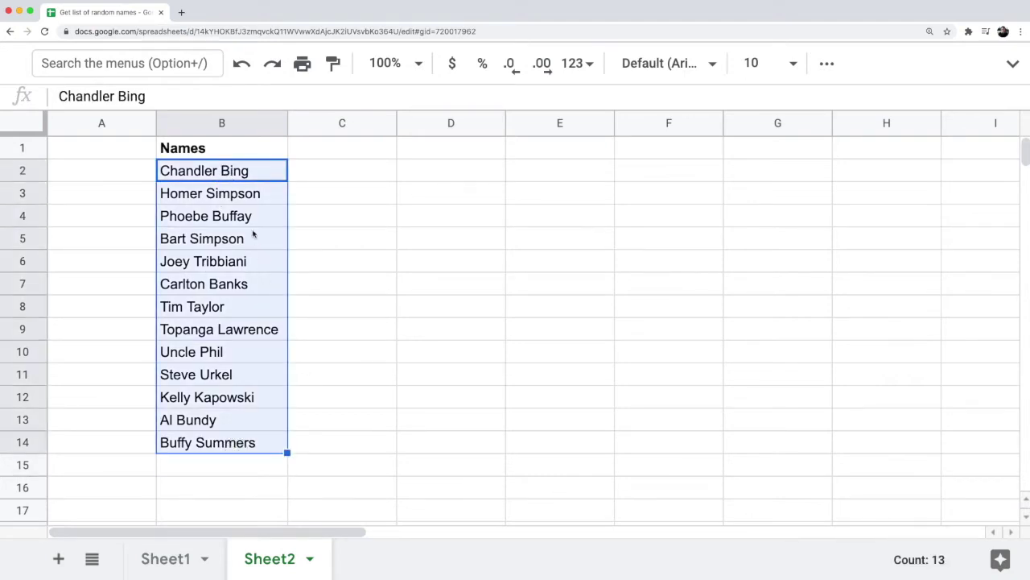
pyautogui.click(224, 384)
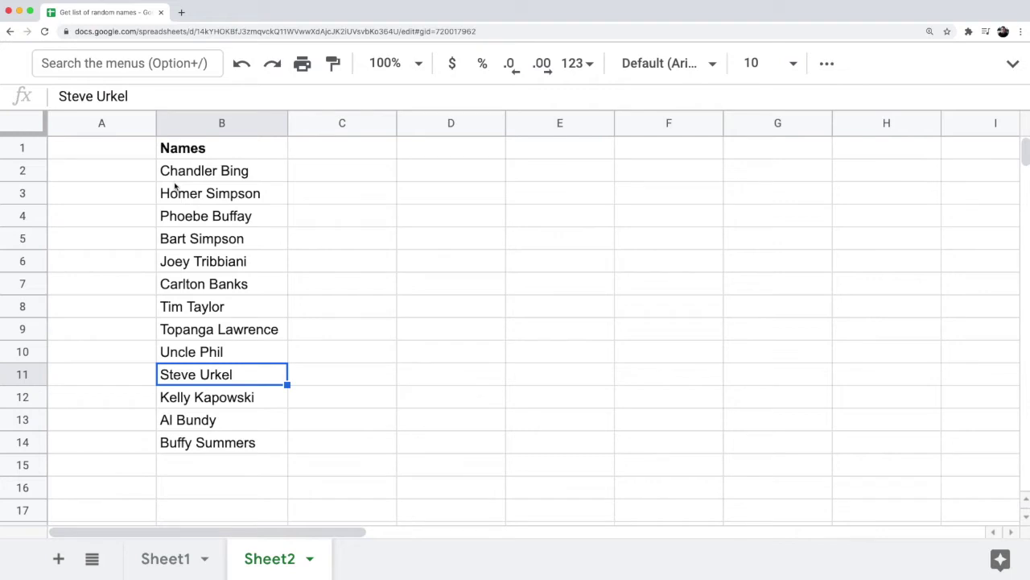
# Step: Add a bold "Rand Number" header in A1
pyautogui.click(127, 155)
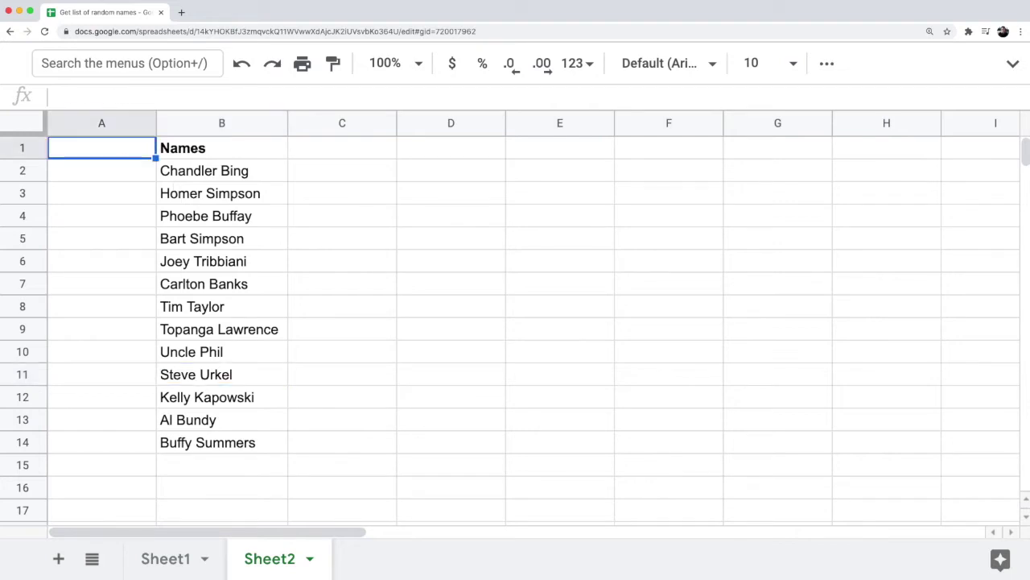
pyautogui.write('Rand Number')
pyautogui.press('Return')
pyautogui.press('Up')
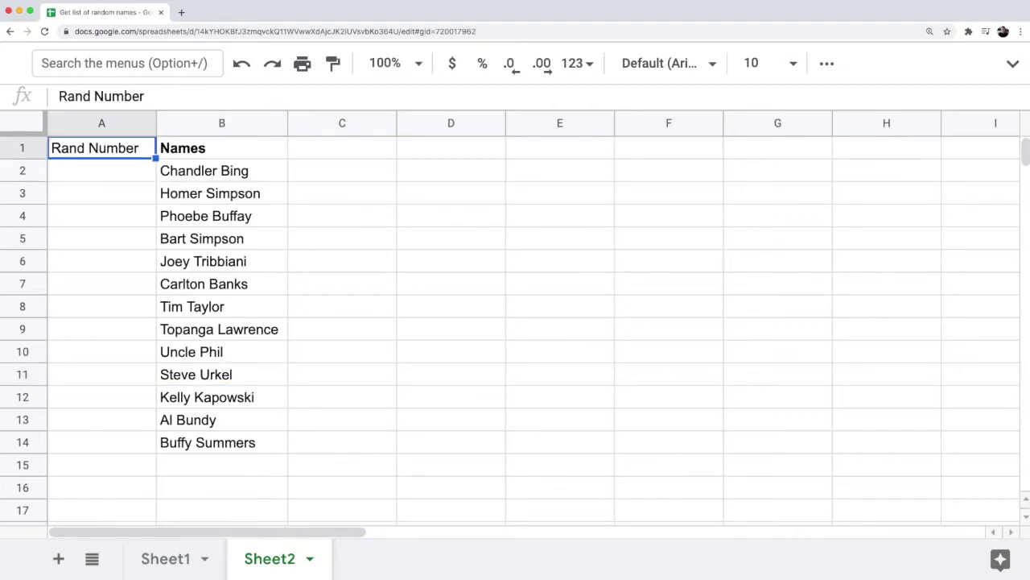
pyautogui.click(760, 401)
pyautogui.press('super+equal')
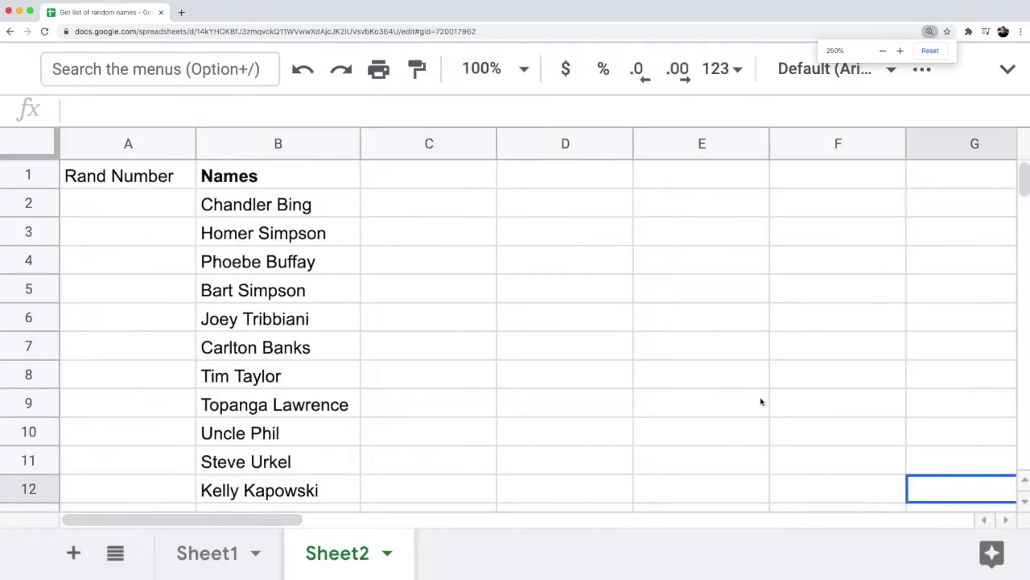
pyautogui.press('super+0')
pyautogui.press('super+Left')
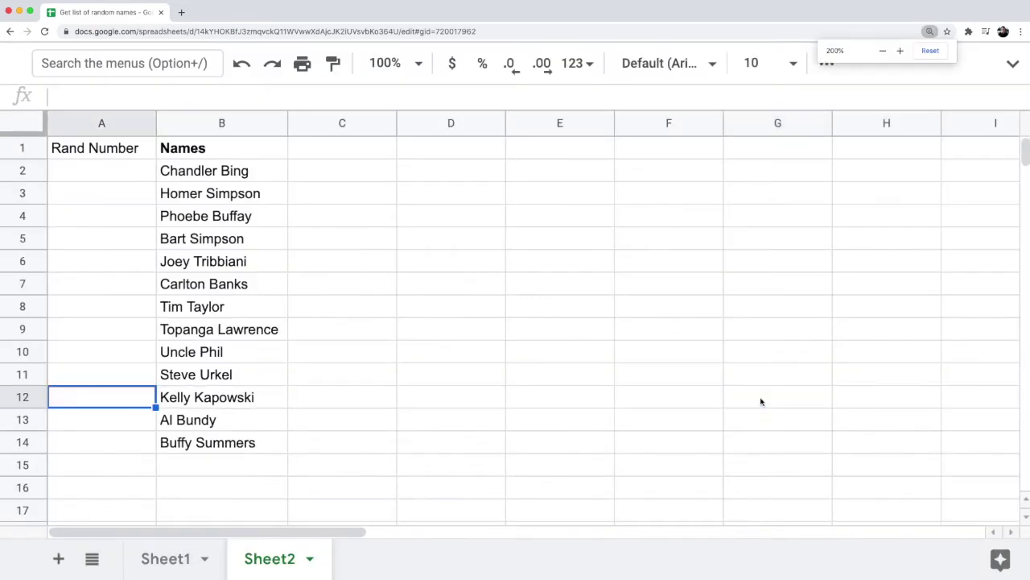
pyautogui.press('super+Up')
pyautogui.press('super+b')
# Step: Enter the formula =rand() in A2 to generate a random number for the first name
pyautogui.press('Down')
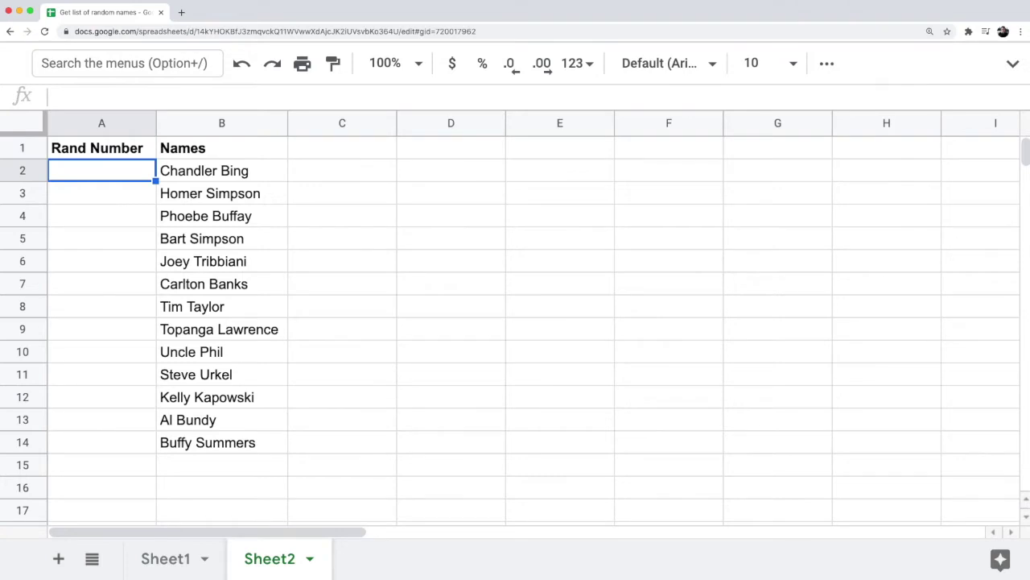
pyautogui.write('=rand')
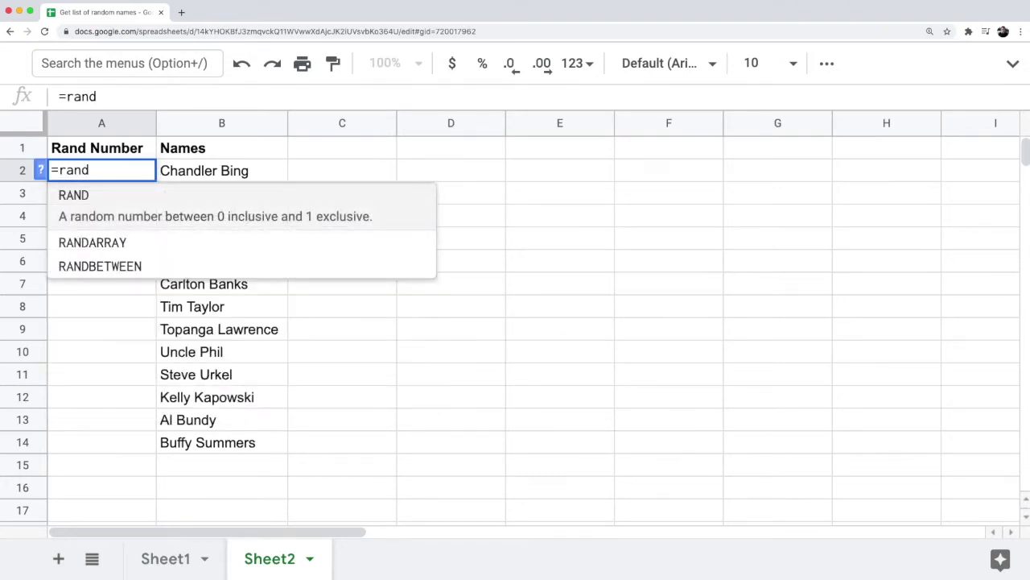
pyautogui.write('()')
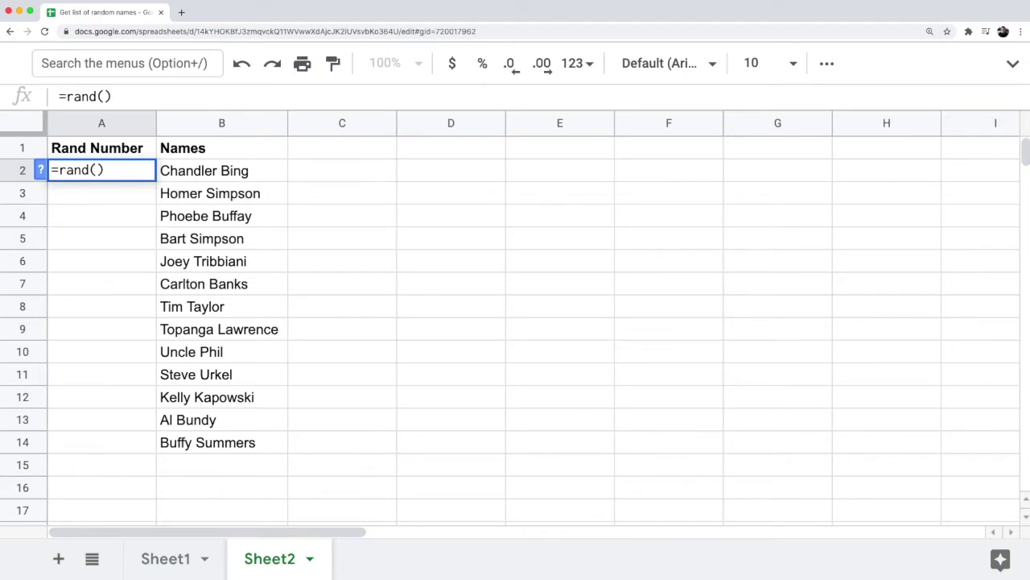
pyautogui.press('Return')
# Step: Fill the random number formula from A2 down to A14, alongside every name
pyautogui.press('Up')
pyautogui.hotkey('shift', 'Down')
pyautogui.hotkey('shift', 'Down')
pyautogui.hotkey('shift', 'Down')
pyautogui.hotkey('shift', 'Down')
pyautogui.hotkey('shift', 'Down')
pyautogui.hotkey('shift', 'Down')
pyautogui.hotkey('shift', 'Down')
pyautogui.hotkey('shift', 'Down')
pyautogui.hotkey('shift', 'Down')
pyautogui.hotkey('shift', 'Down')
pyautogui.hotkey('shift', 'Down')
pyautogui.hotkey('shift', 'Down')
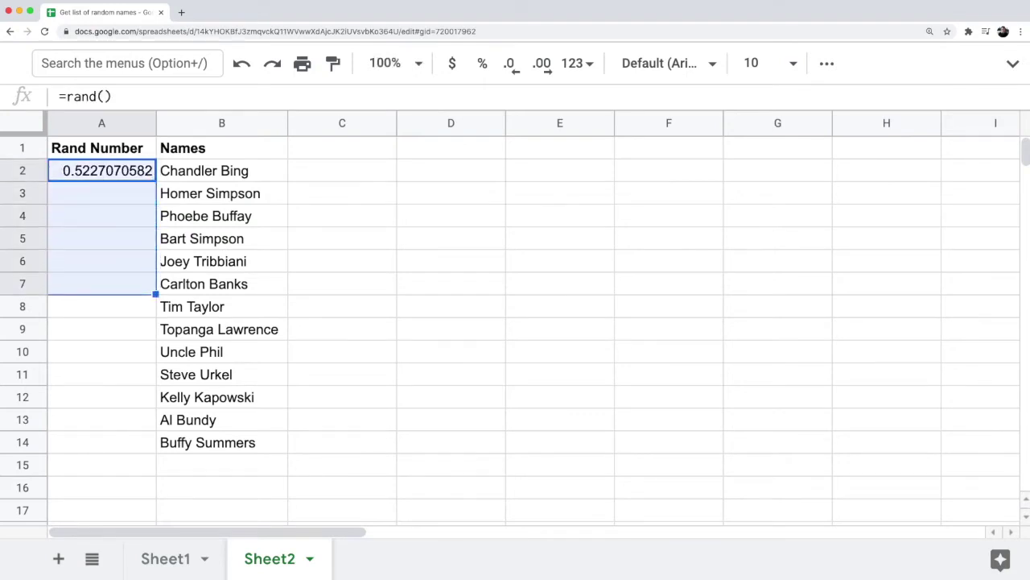
pyautogui.press('super+d')
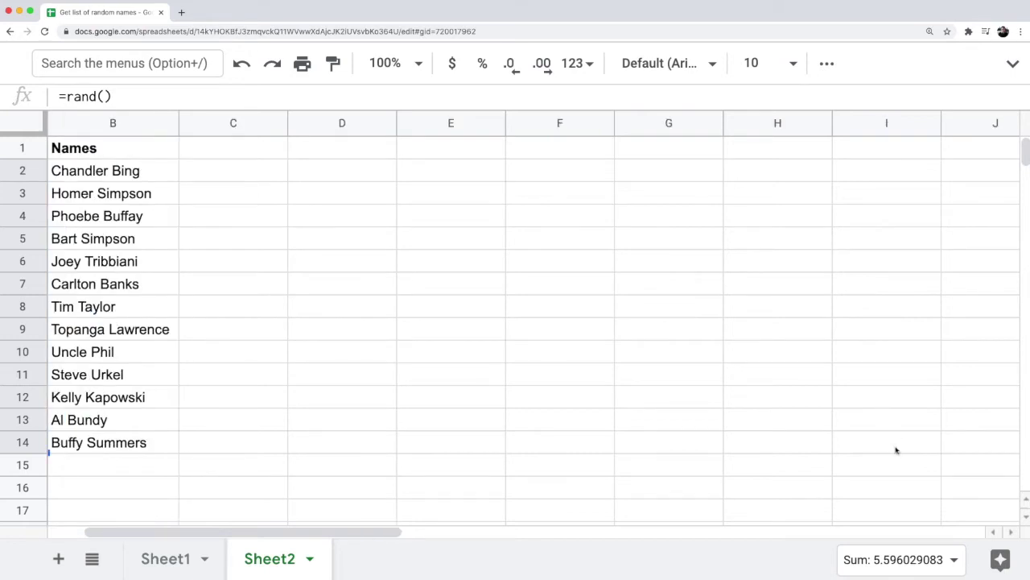
# Step: Recalculate the random numbers repeatedly by clearing the empty cell F12, and watch how column A changes
pyautogui.click(524, 401)
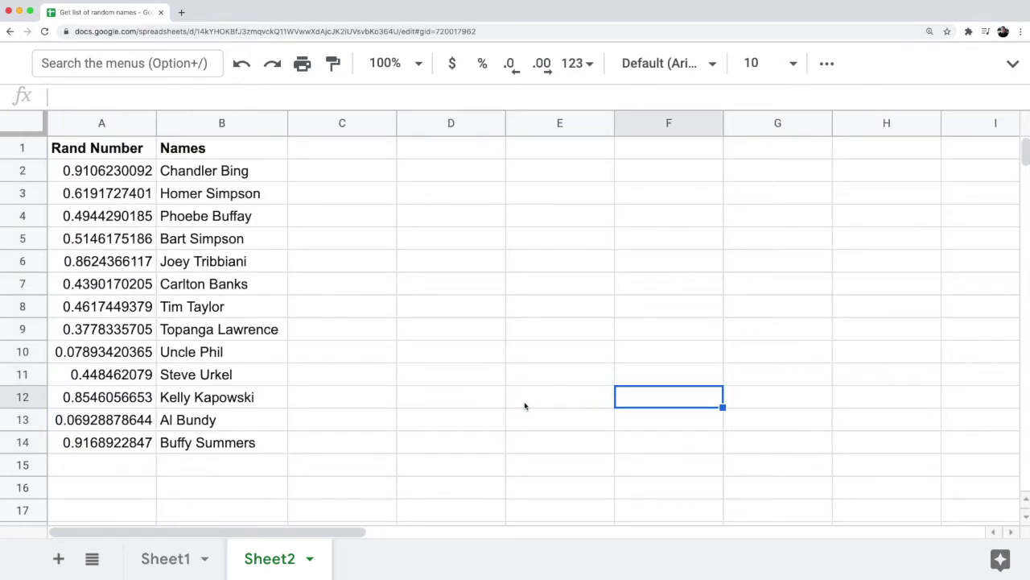
pyautogui.press('Delete')
pyautogui.press('Delete')
pyautogui.press('Delete')
pyautogui.press('Delete')
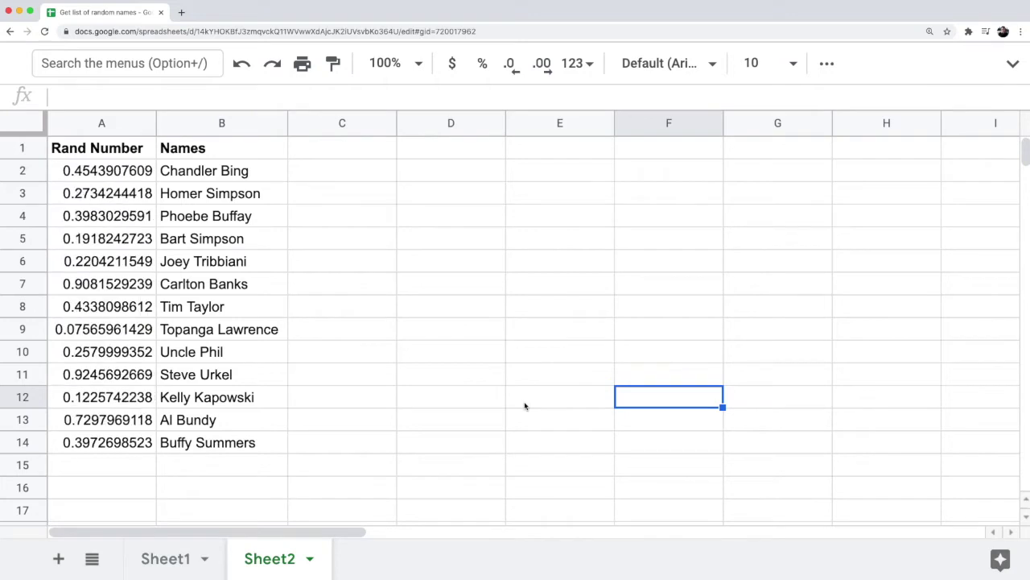
pyautogui.press('Delete')
pyautogui.press('Delete')
pyautogui.press('Delete')
pyautogui.press('Delete')
pyautogui.press('Delete')
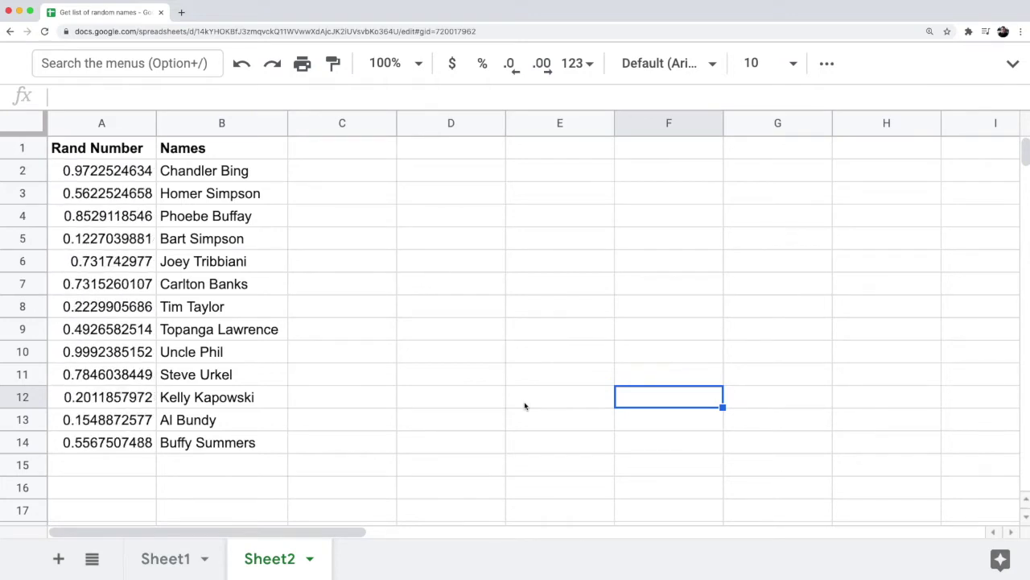
pyautogui.press('Delete')
pyautogui.press('Delete')
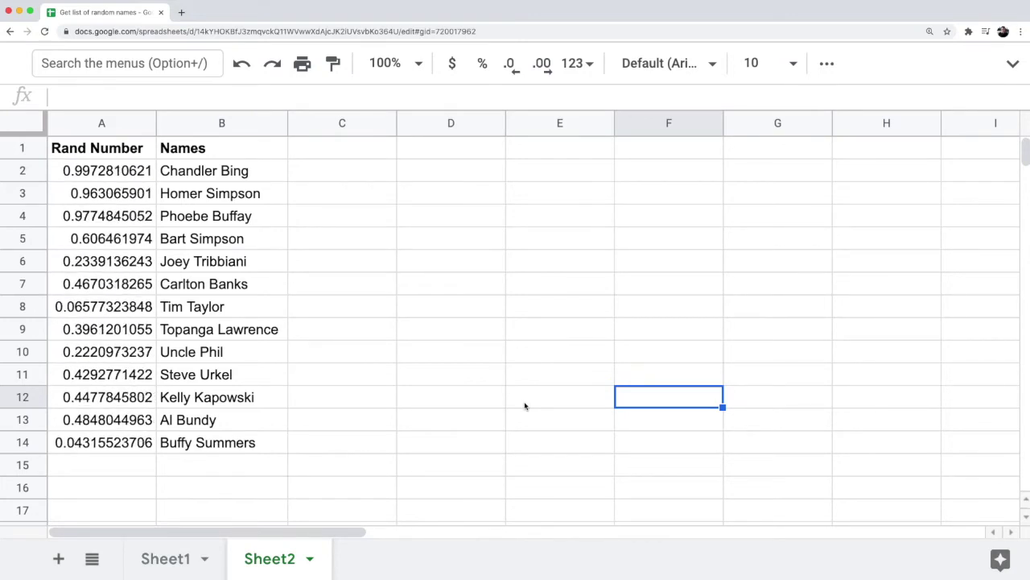
pyautogui.press('Delete')
pyautogui.press('Delete')
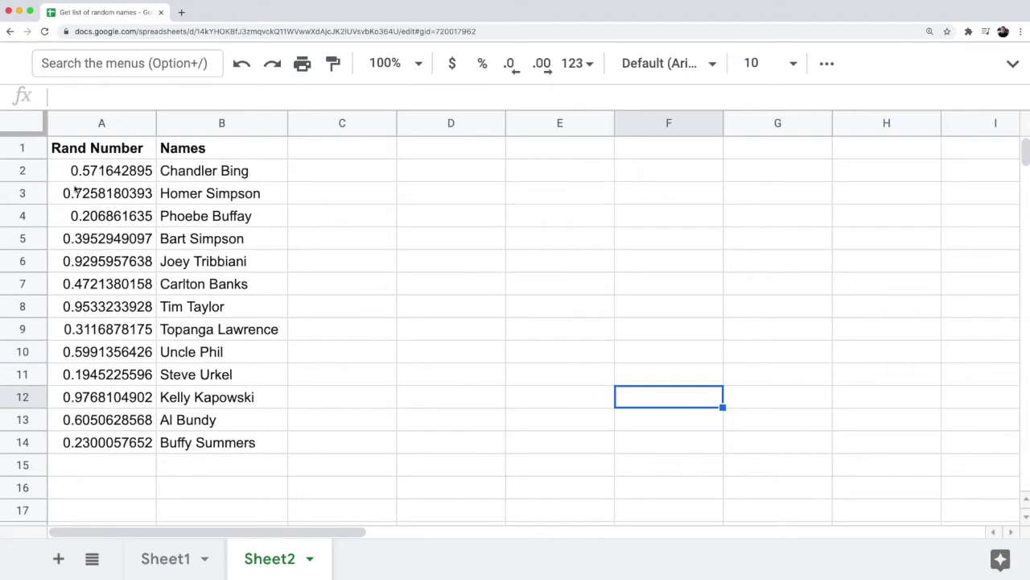
# Step: Freeze row 1 so the column headers stay in place
pyautogui.moveTo(30, 133); pyautogui.dragTo(30, 157)
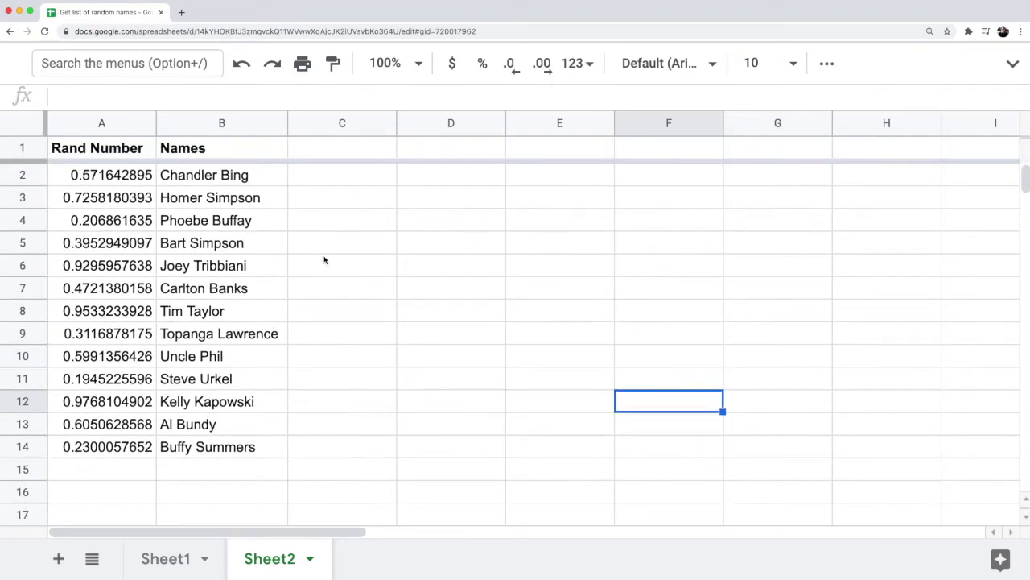
pyautogui.click(403, 298)
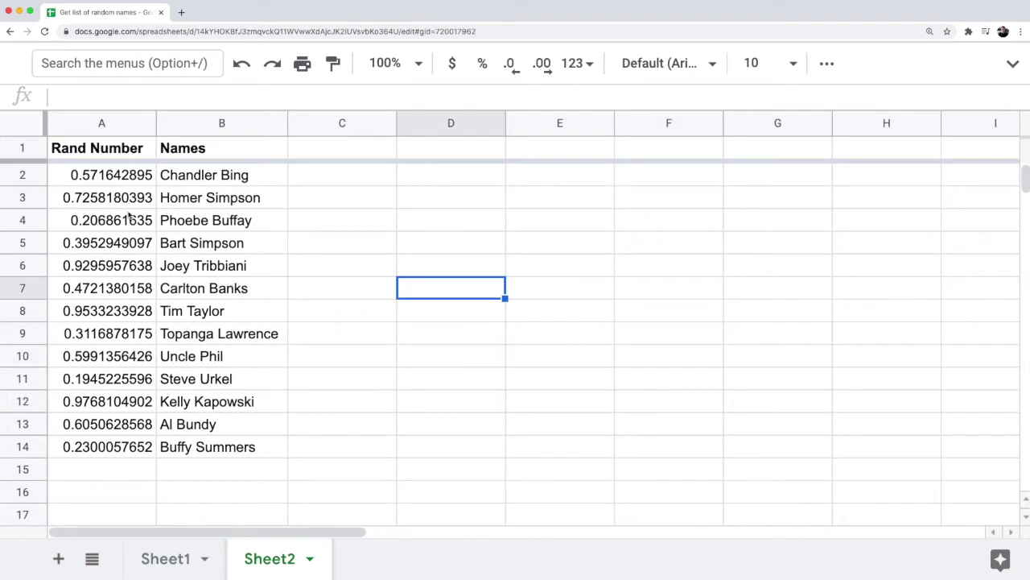
pyautogui.moveTo(115, 174); pyautogui.dragTo(134, 428)
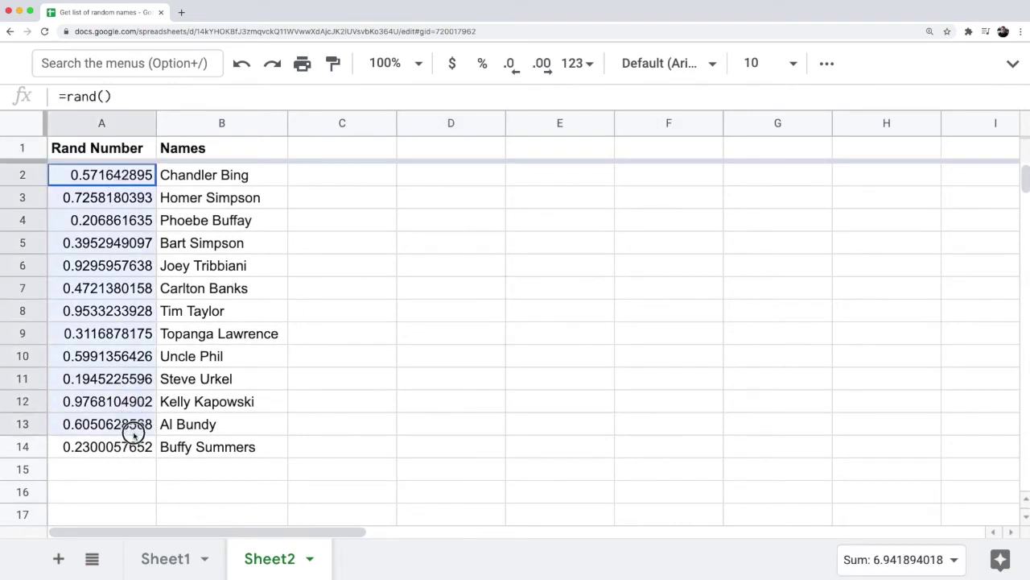
pyautogui.click(369, 222)
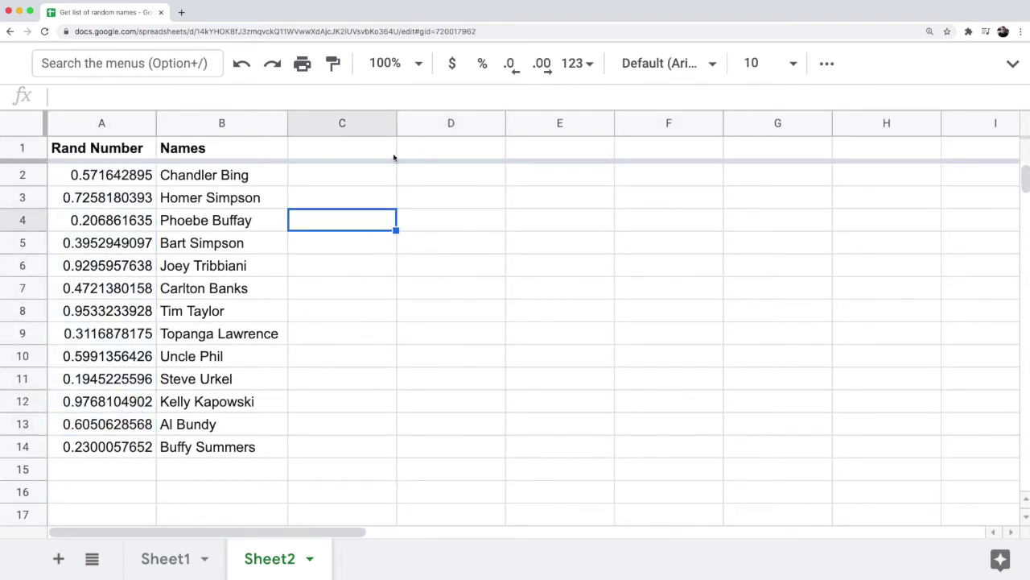
# Step: Add a bold "Sorted numbers" header in C1 and widen column C to fit it
pyautogui.click(426, 153)
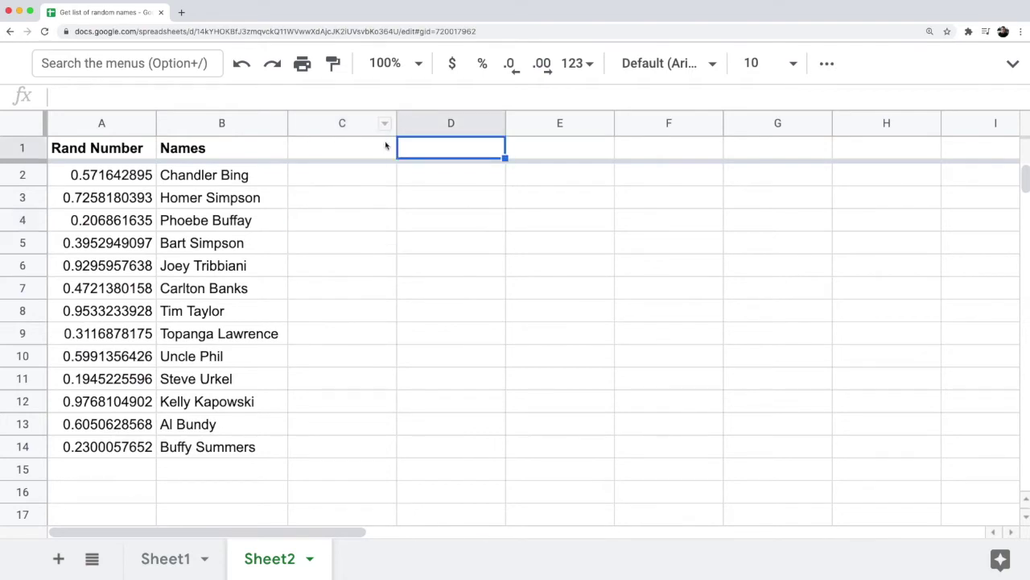
pyautogui.click(384, 147)
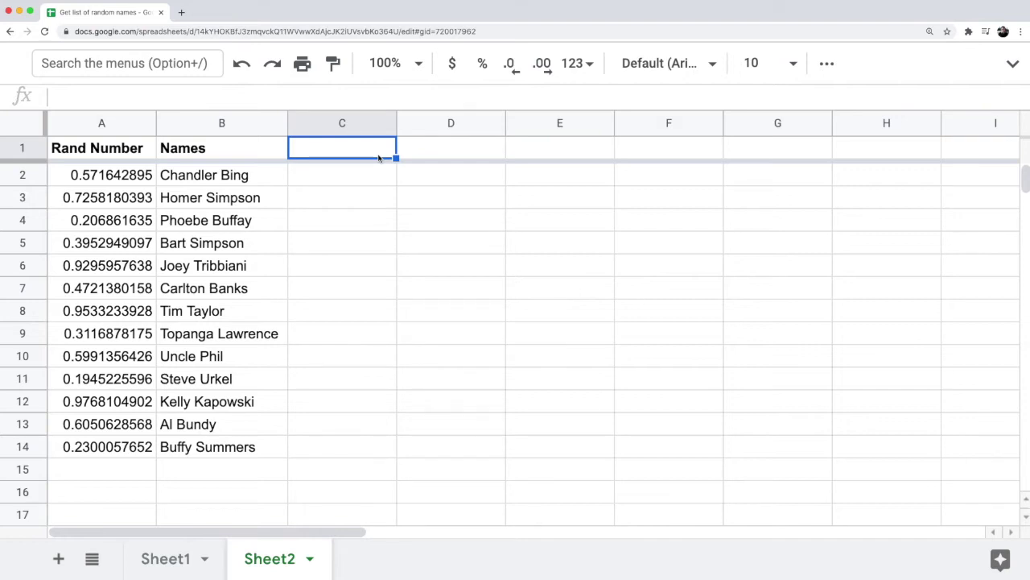
pyautogui.write('Sorted')
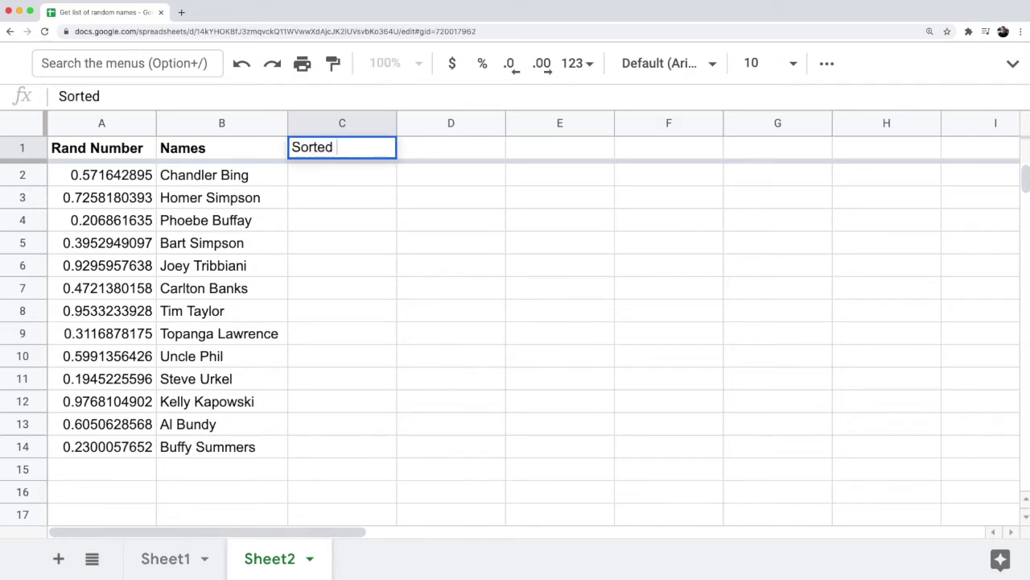
pyautogui.write(' numbers')
pyautogui.press('Return')
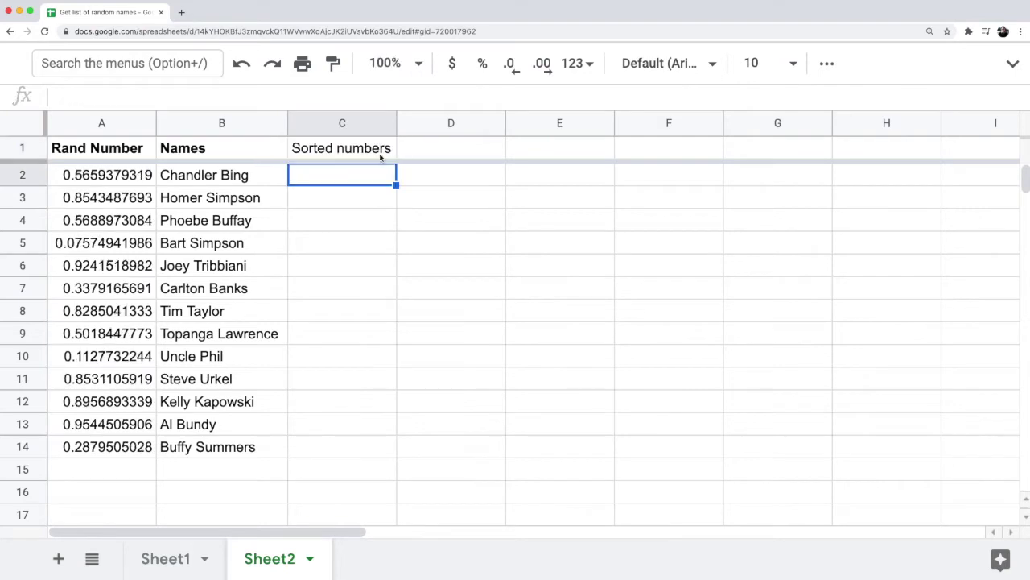
pyautogui.click(372, 123)
pyautogui.click(361, 146)
pyautogui.press('super+b')
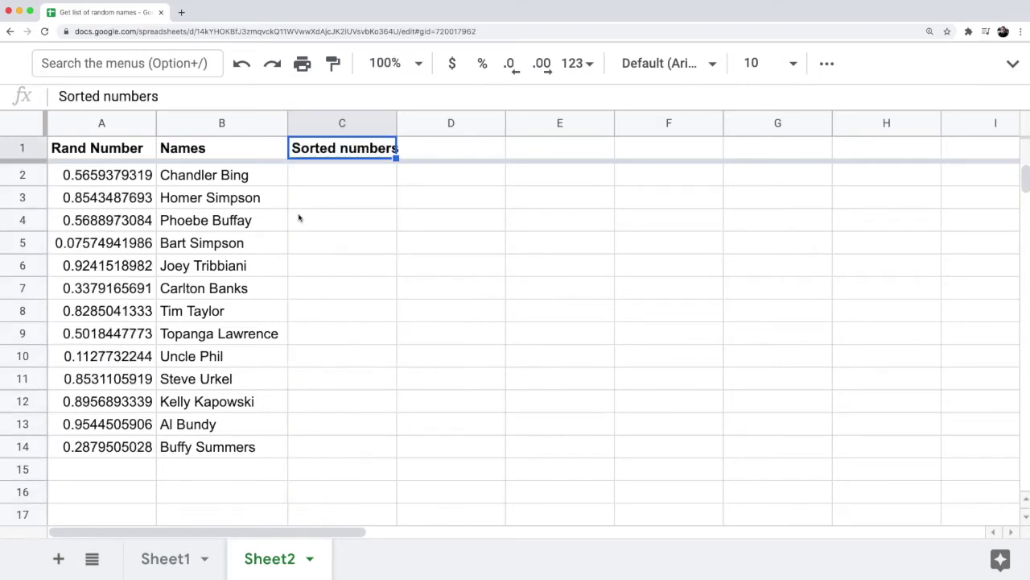
pyautogui.click(124, 181)
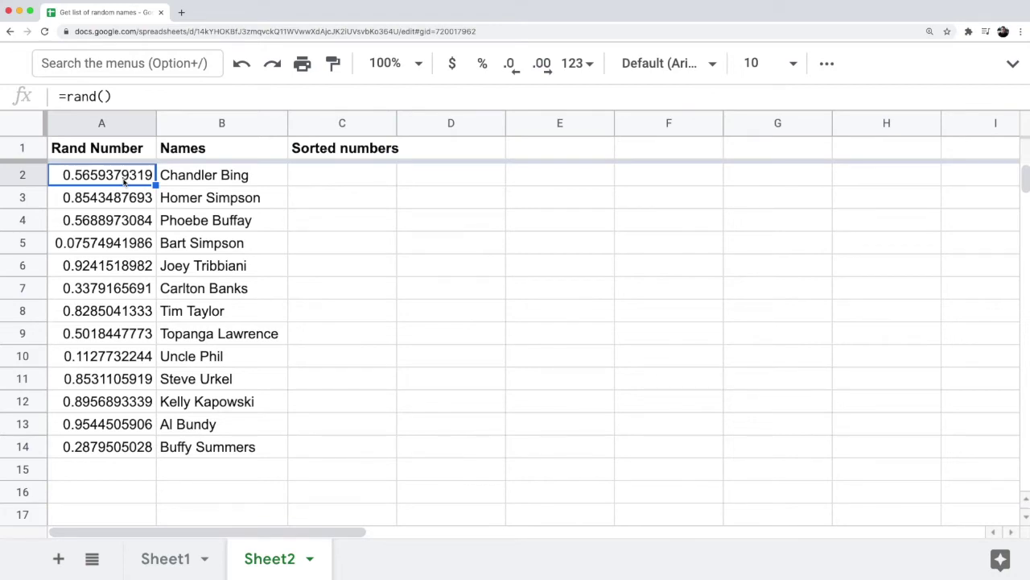
pyautogui.moveTo(397, 117); pyautogui.dragTo(413, 118)
pyautogui.click(346, 177)
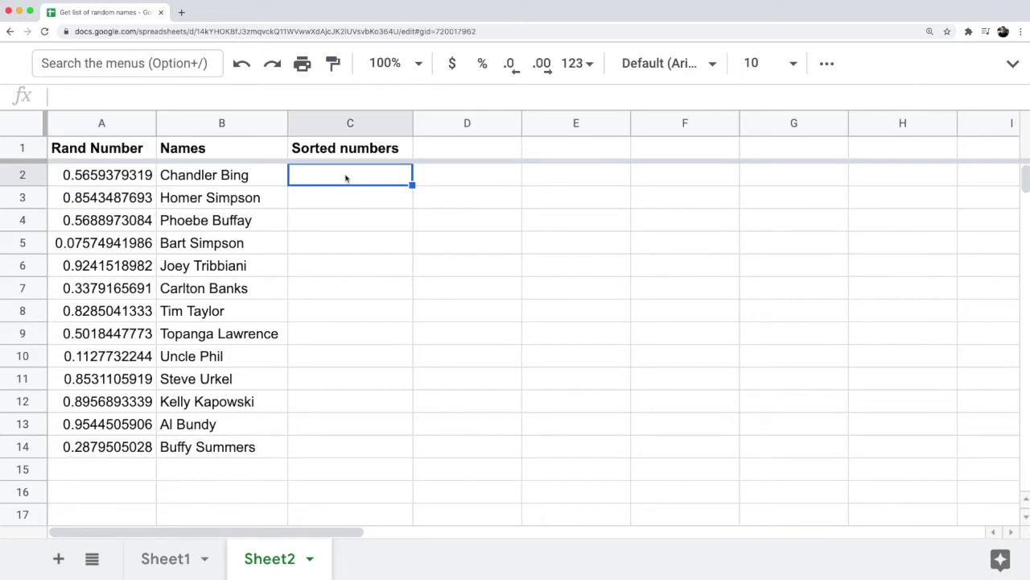
pyautogui.press('Left')
pyautogui.press('Left')
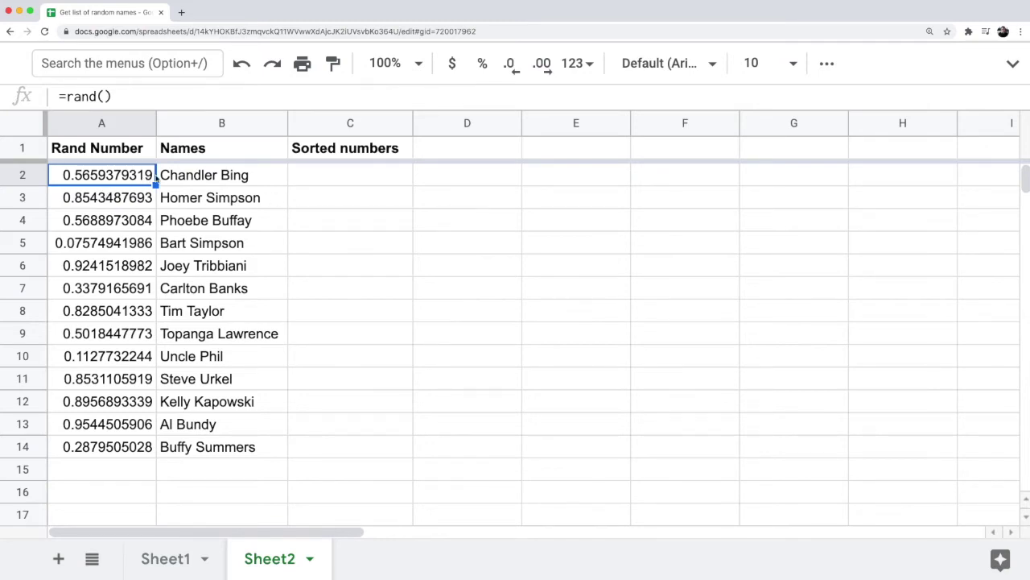
pyautogui.click(225, 184)
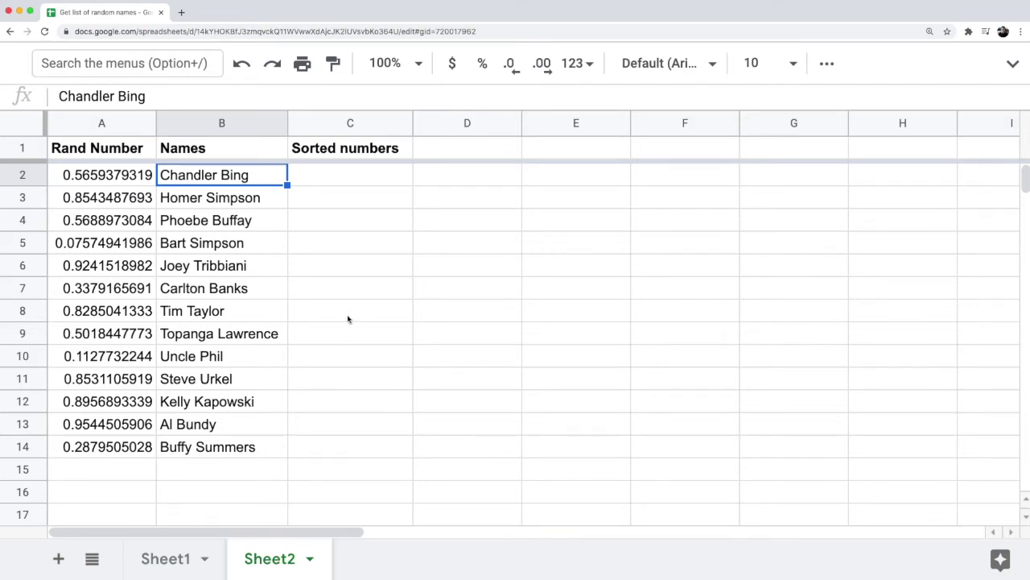
# Step: Enter =sort(A2:A14,1,0) in C2 to list the random numbers in descending order
pyautogui.click(357, 178)
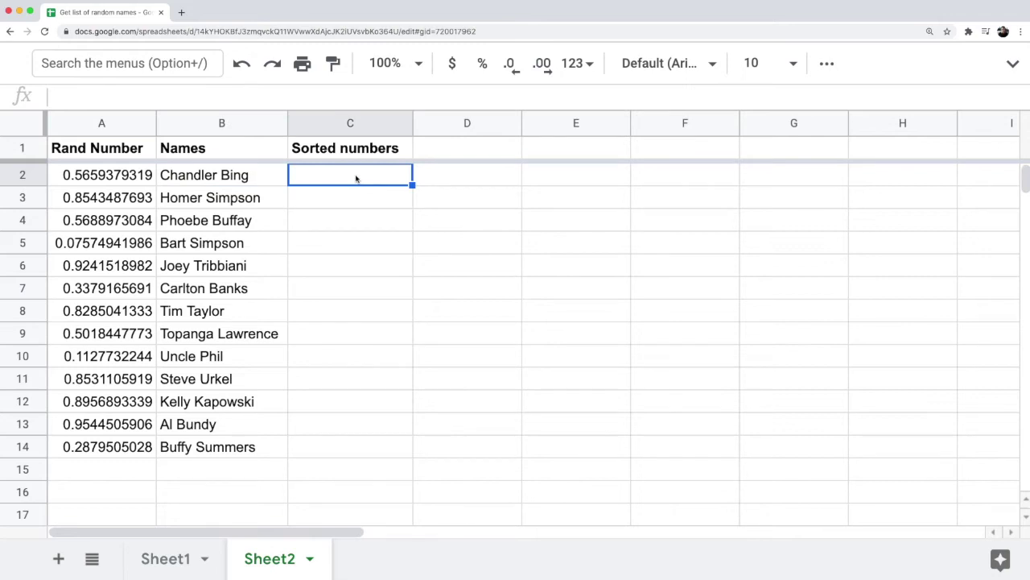
pyautogui.write('=sort(')
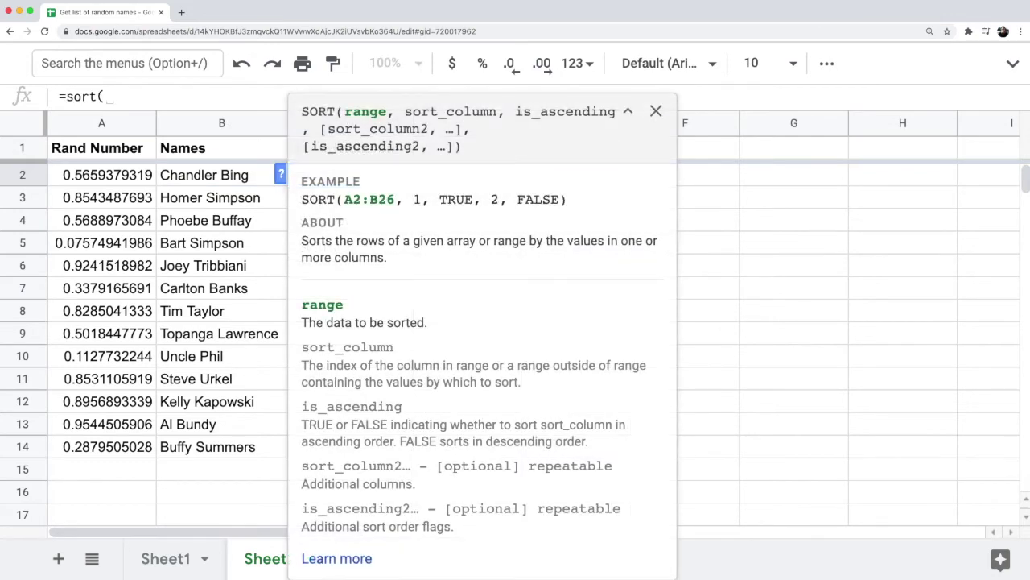
pyautogui.press('Left')
pyautogui.press('Left')
pyautogui.press('Right')
pyautogui.press('Left')
pyautogui.press('super+shift+Down')
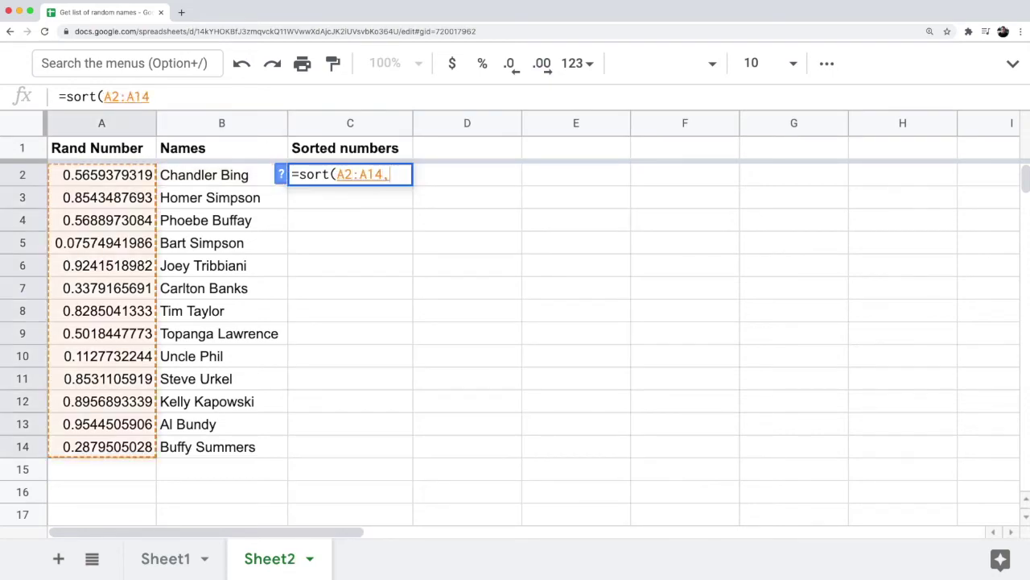
pyautogui.write(',')
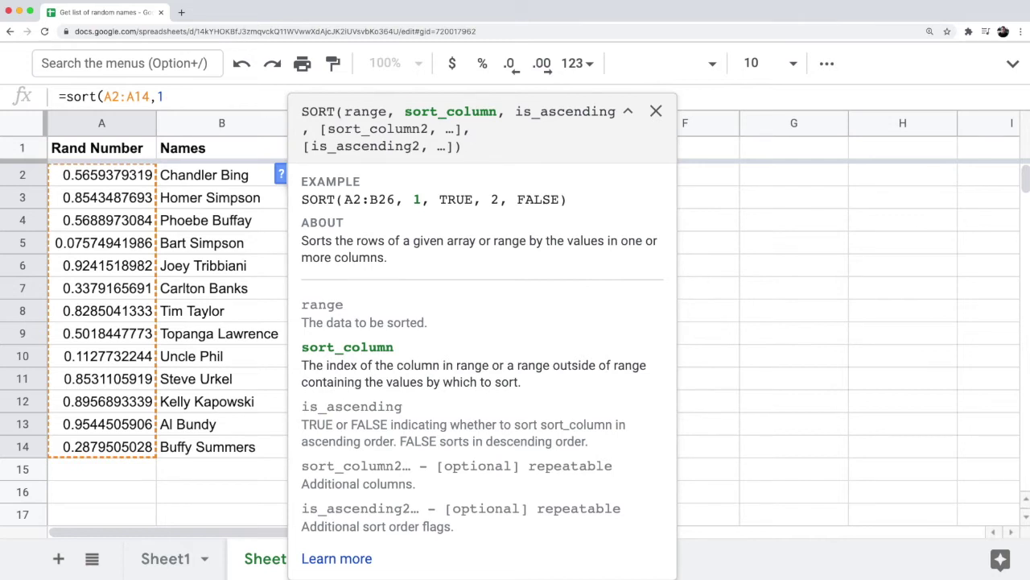
pyautogui.write(',')
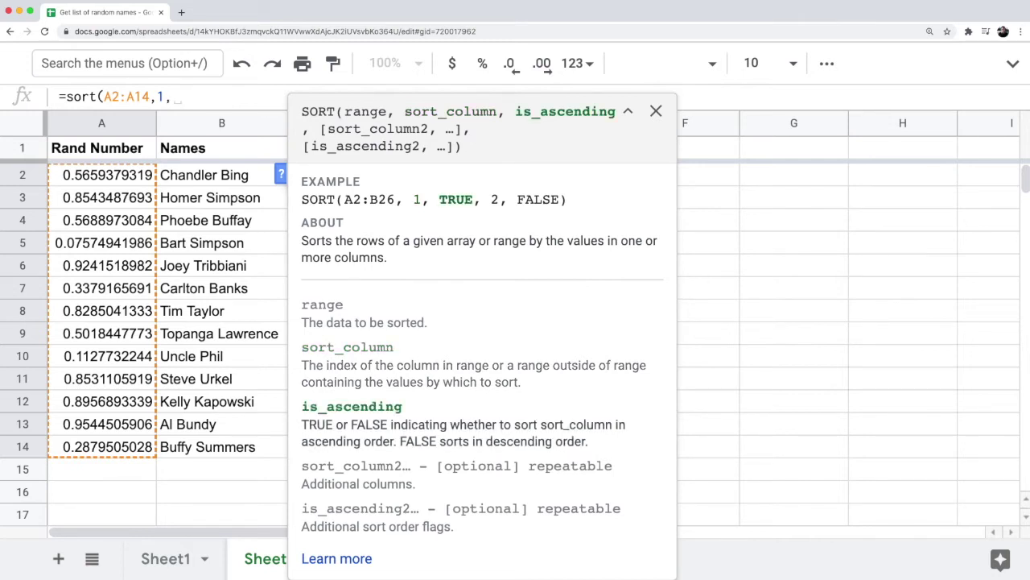
pyautogui.write('0')
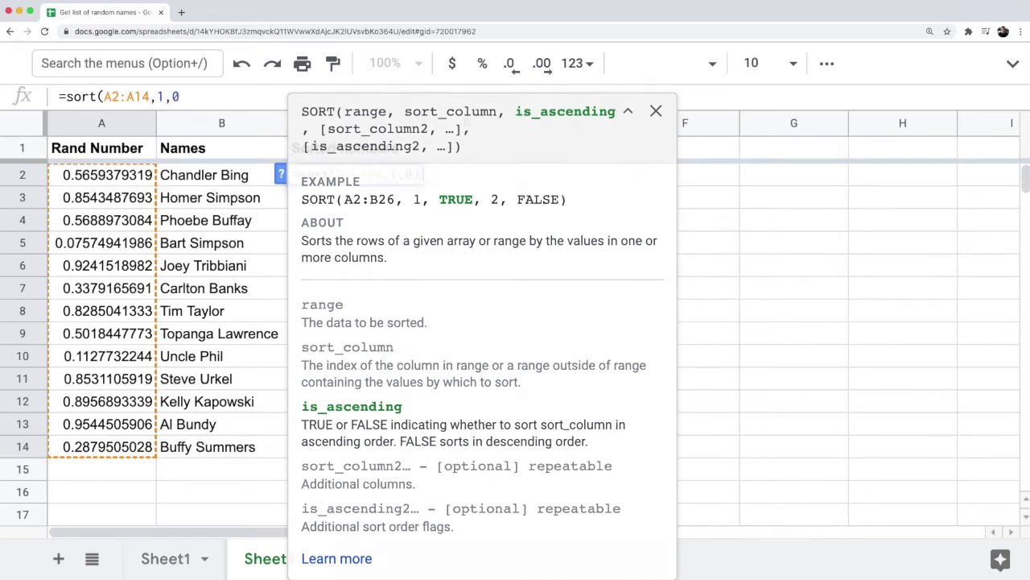
pyautogui.write(')')
pyautogui.press('Return')
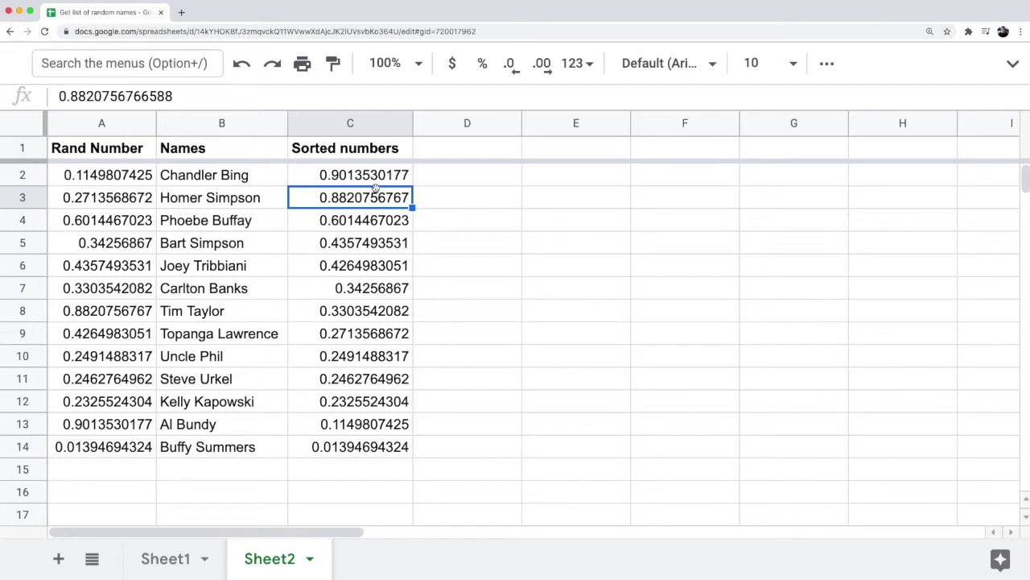
# Step: Compare the sorted numbers in C2:C14 with the random numbers in A2:A14
pyautogui.moveTo(379, 178); pyautogui.dragTo(383, 439)
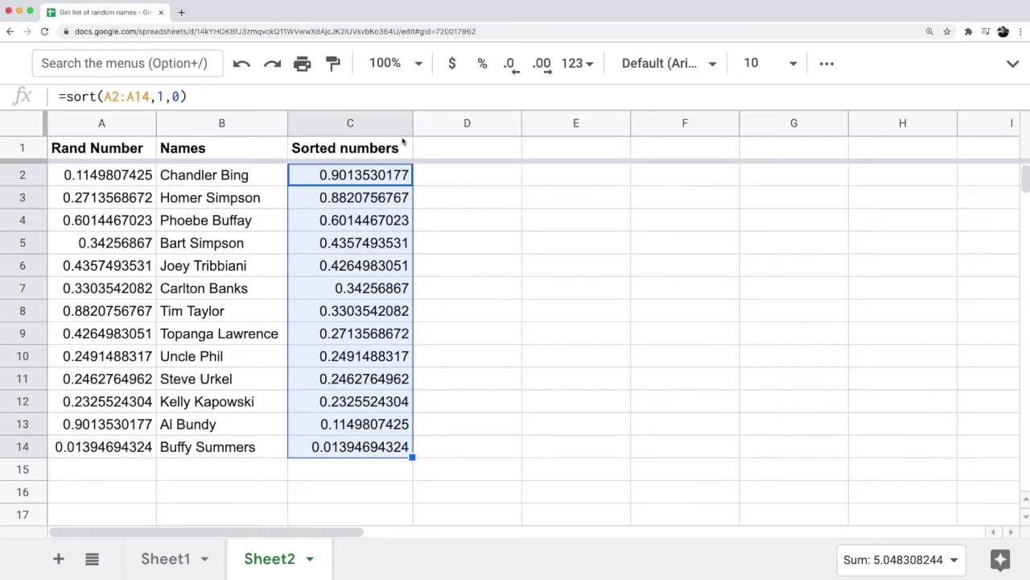
pyautogui.click(375, 207)
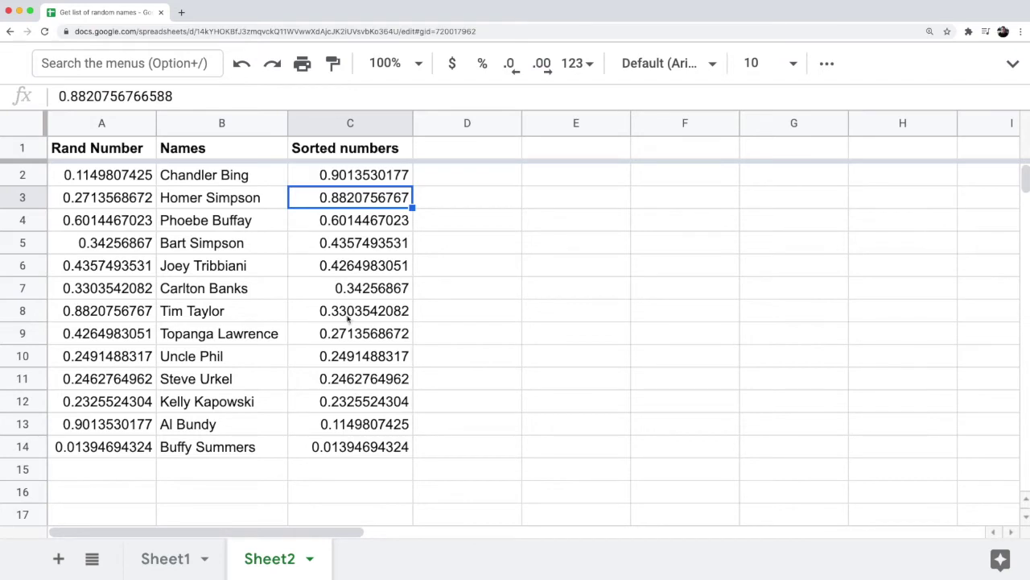
pyautogui.moveTo(382, 181); pyautogui.dragTo(387, 455)
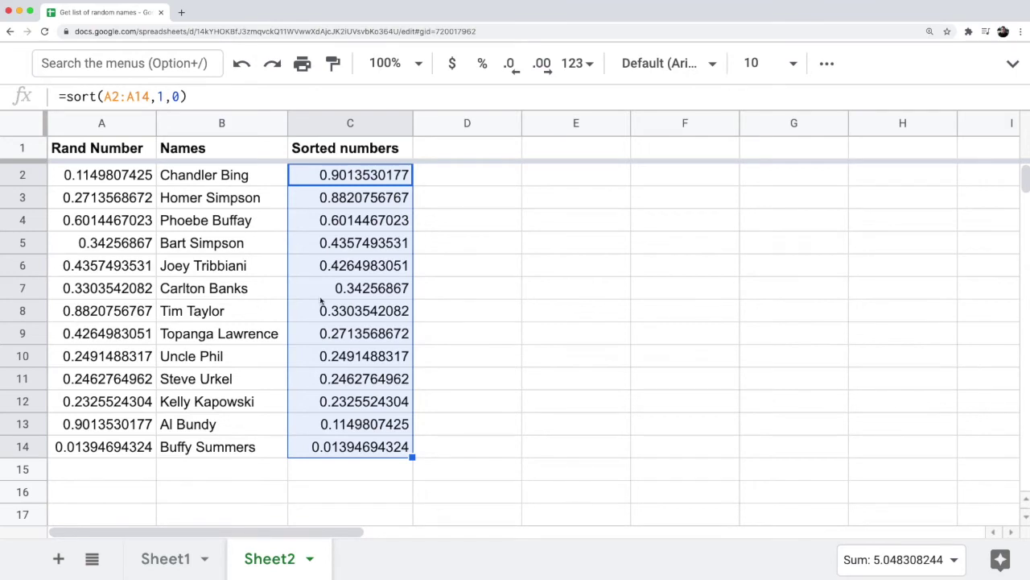
pyautogui.moveTo(105, 175); pyautogui.dragTo(105, 448)
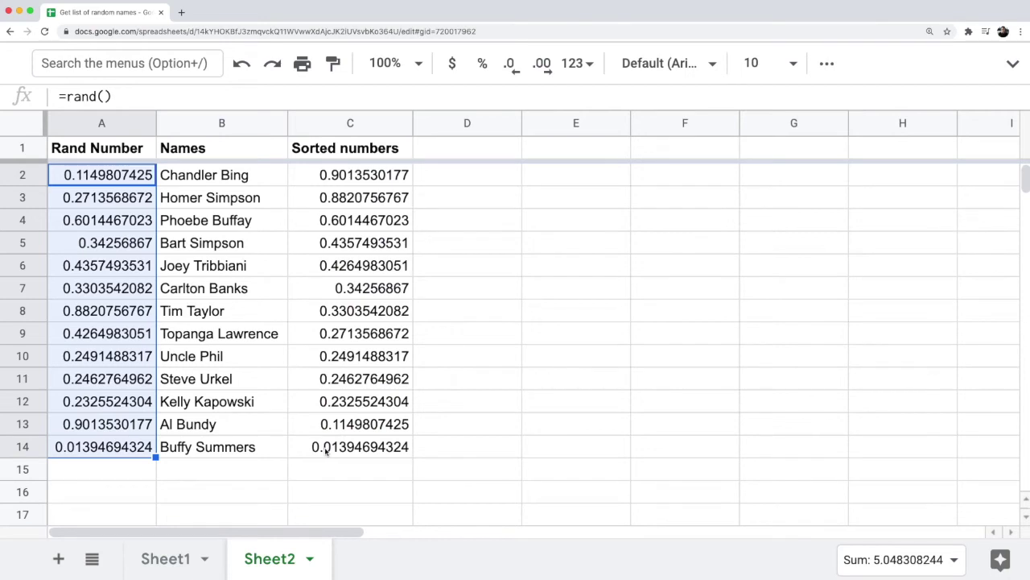
# Step: Trigger recalculation by overwriting B14 with =rand() and C9 with the adjacent name, undoing both changes
pyautogui.click(284, 447)
pyautogui.write('=rand()')
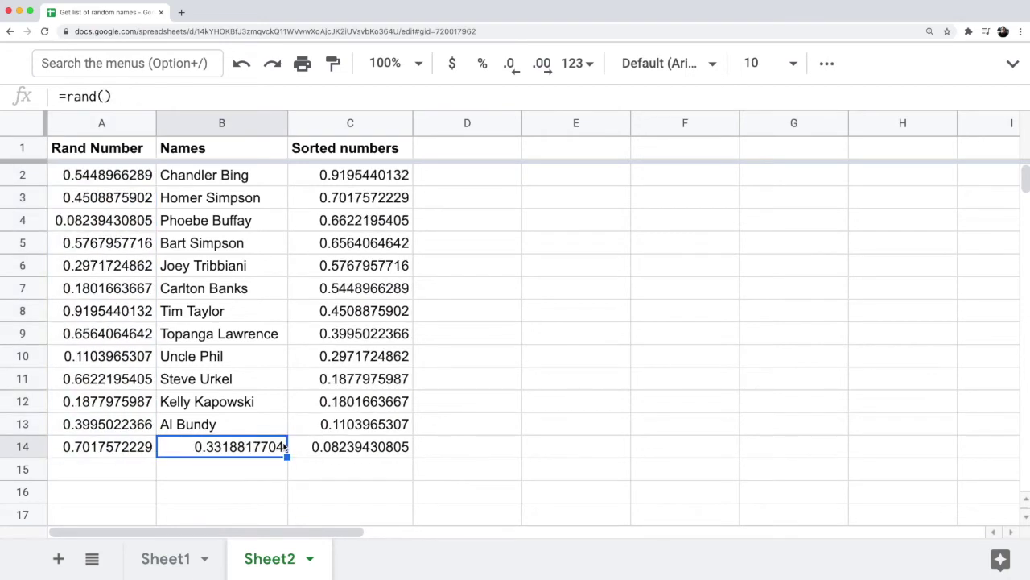
pyautogui.moveTo(382, 185); pyautogui.dragTo(376, 448)
pyautogui.press('super+z')
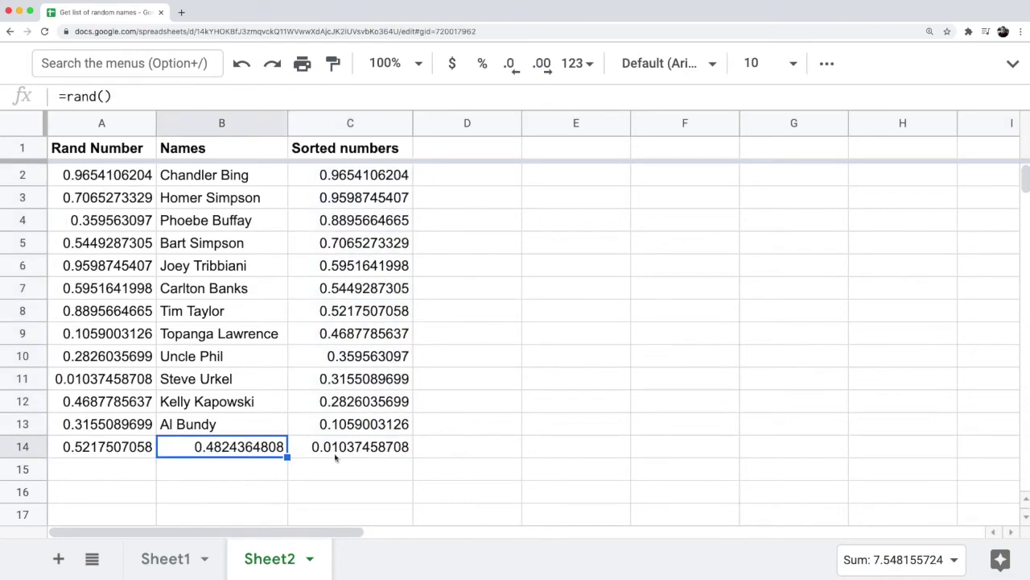
pyautogui.press('super+z')
pyautogui.click(367, 337)
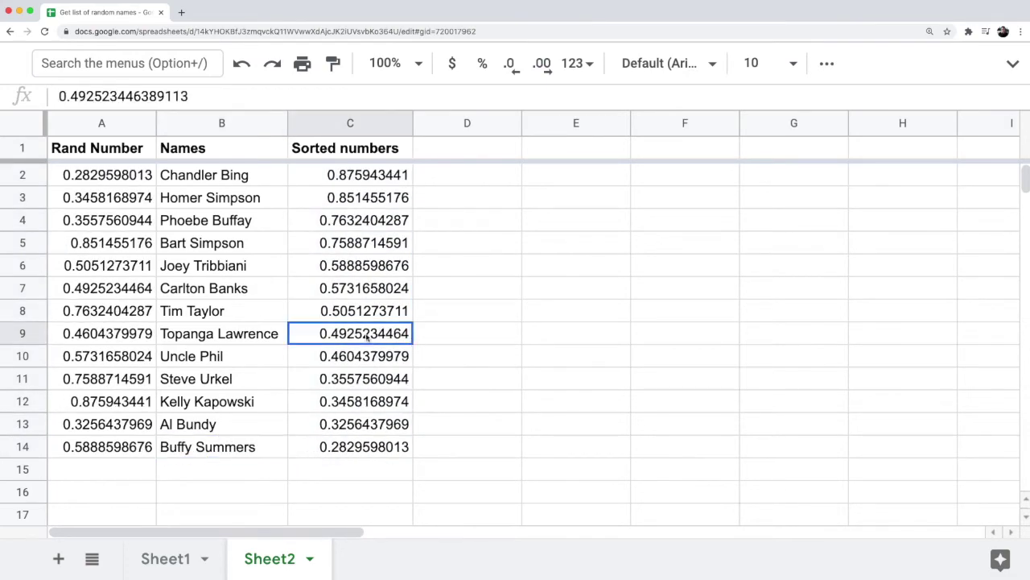
pyautogui.write('Topanga Lawrence')
pyautogui.press('super+z')
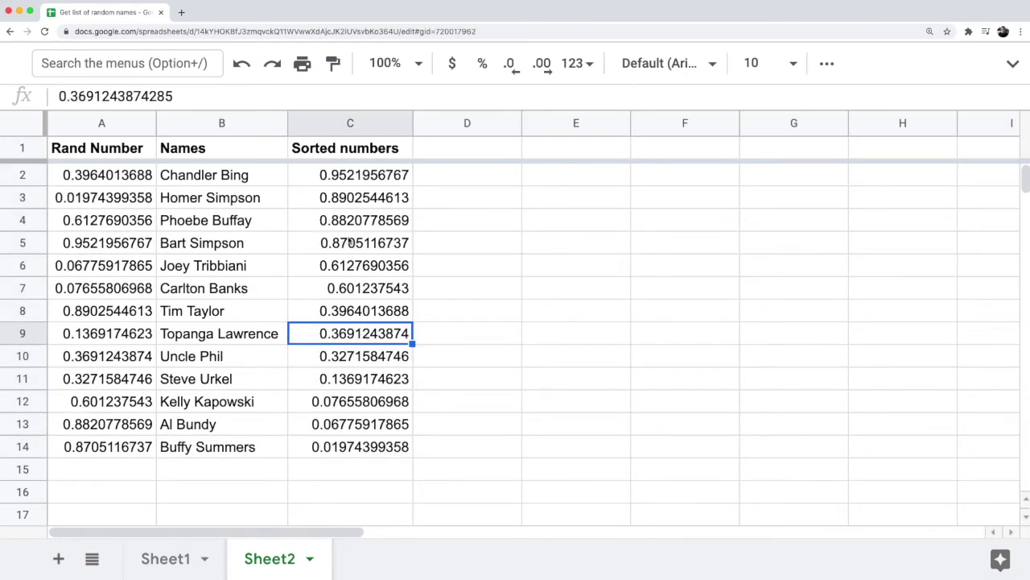
# Step: Inspect the SORT formula in C2 and its referenced range, leaving the cell without edits
pyautogui.click(360, 181)
pyautogui.press('Return')
pyautogui.press('Escape')
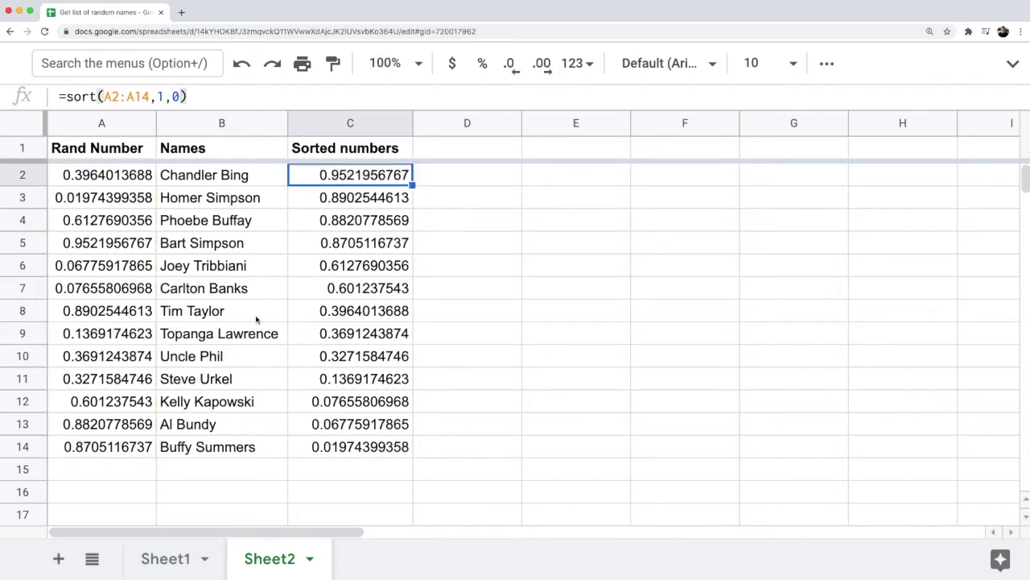
pyautogui.press('Return')
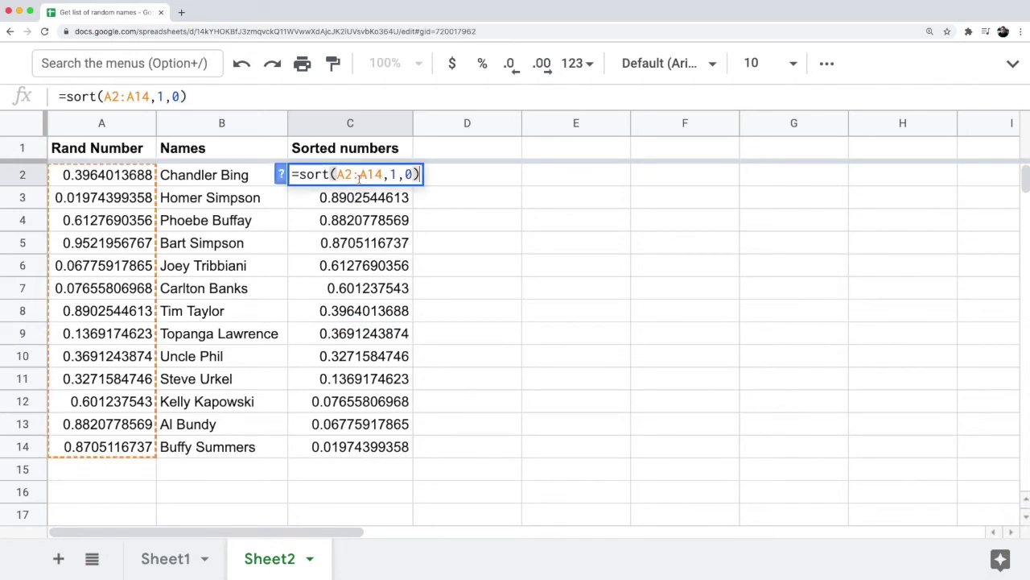
pyautogui.press('Escape')
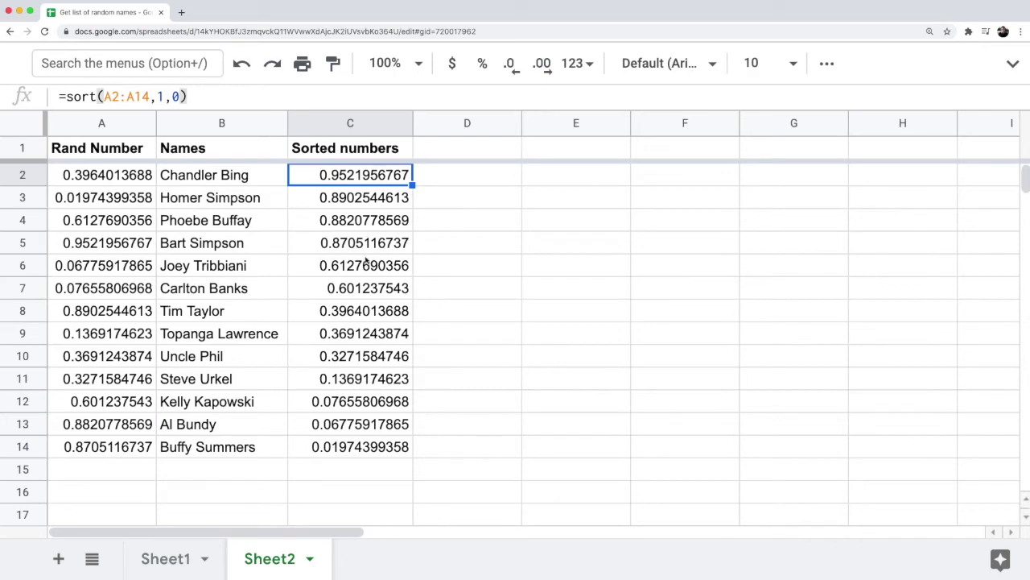
pyautogui.doubleClick(356, 174)
pyautogui.press('Escape')
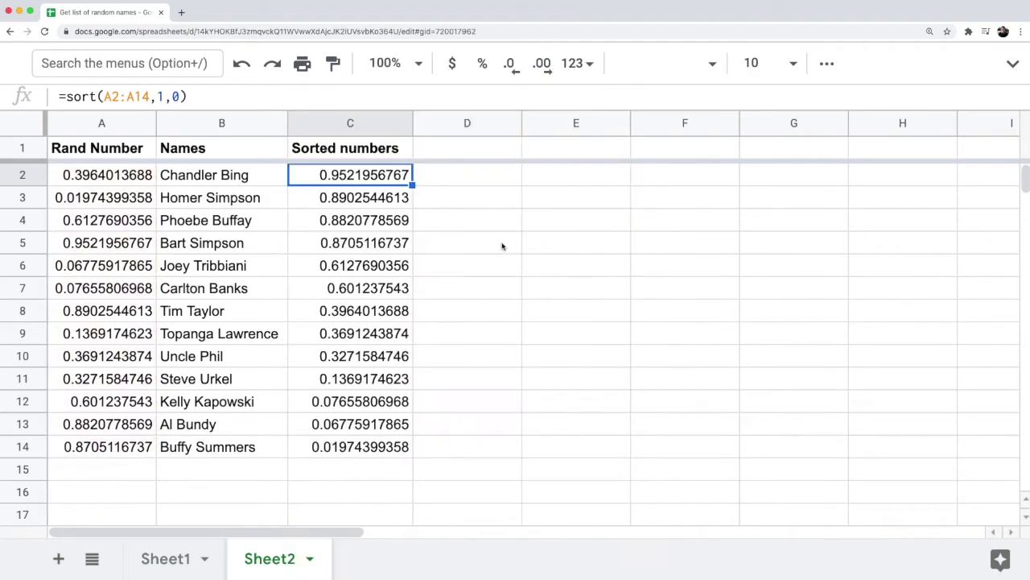
# Step: Make the sort range in the C2 formula absolute so it reads =sort($A$2:$A$14,1,0)
pyautogui.click(793, 287)
pyautogui.click(361, 181)
pyautogui.doubleClick(361, 181)
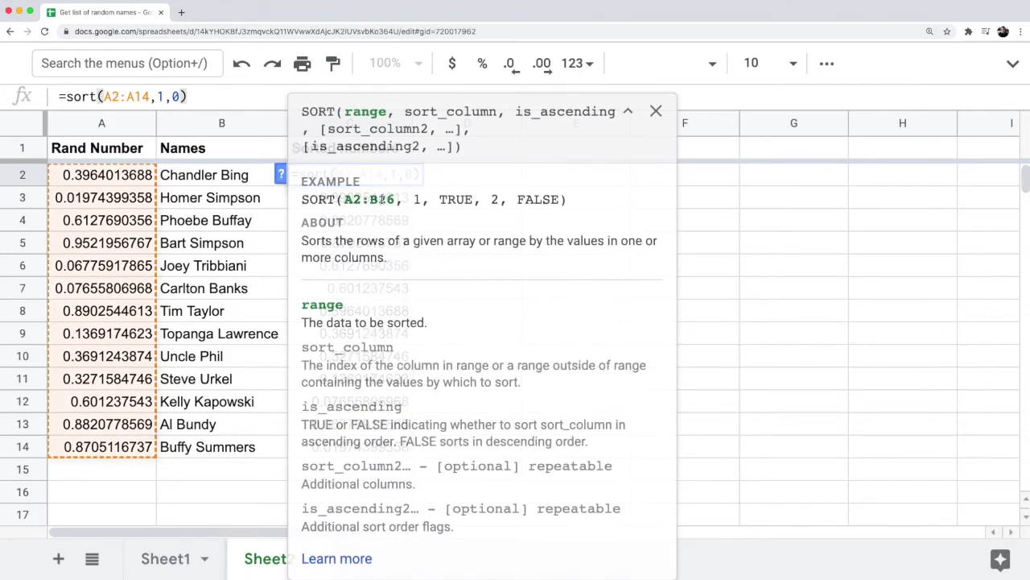
pyautogui.write('$')
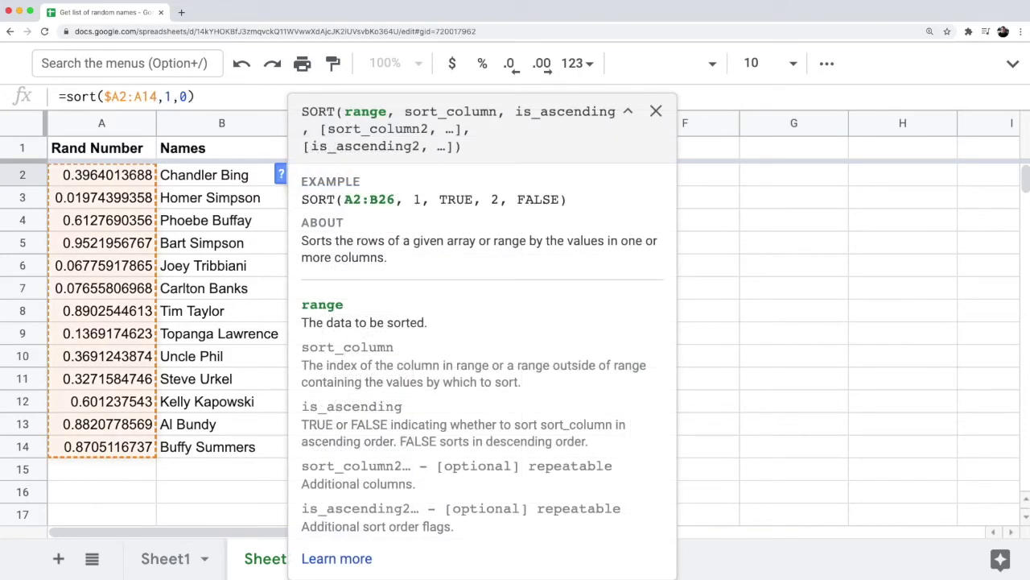
pyautogui.press('Right')
pyautogui.write('$')
pyautogui.press('Right')
pyautogui.press('Right')
pyautogui.write('$')
pyautogui.press('Right')
pyautogui.write('$')
pyautogui.press('Return')
# Step: Try to fill the SORT formula from C2 down through C14, and undo the fill
pyautogui.press('Up')
pyautogui.hotkey('ctrl', 'shift', 'Down')
pyautogui.hotkey('ctrl', 'd')
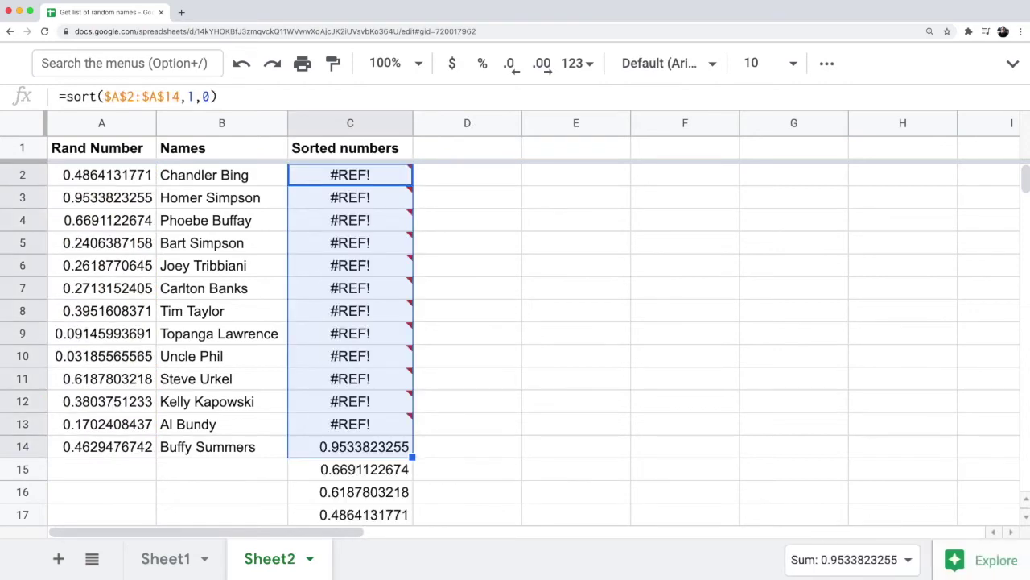
pyautogui.hotkey('ctrl', 'z')
pyautogui.press('Return')
pyautogui.press('Return')
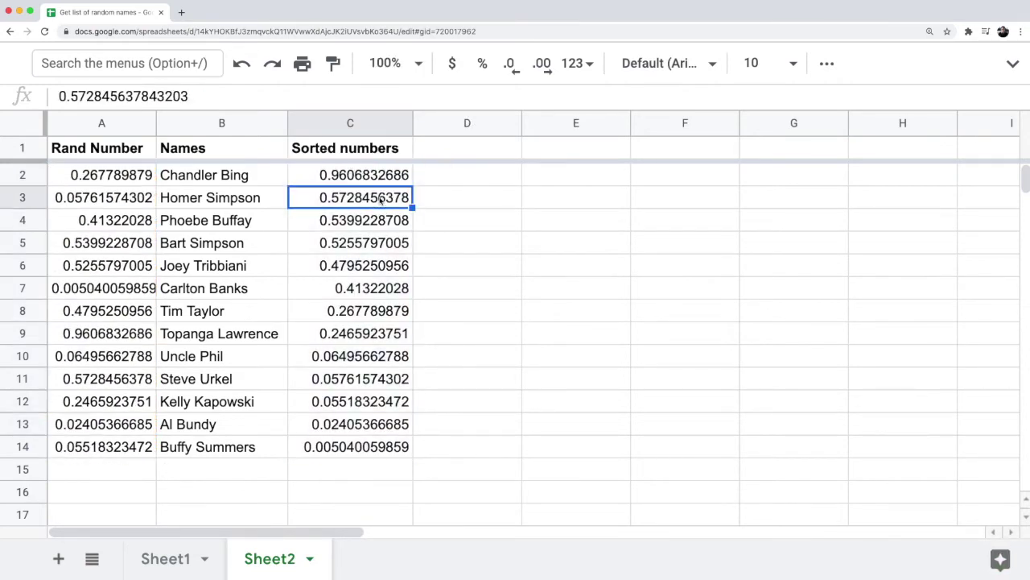
pyautogui.hotkey('ctrl', 'shift', 'Down')
pyautogui.hotkey('ctrl', 'd')
# Step: Check the contents of C2 and C3 to see which cell holds the SORT formula
pyautogui.doubleClick(383, 180)
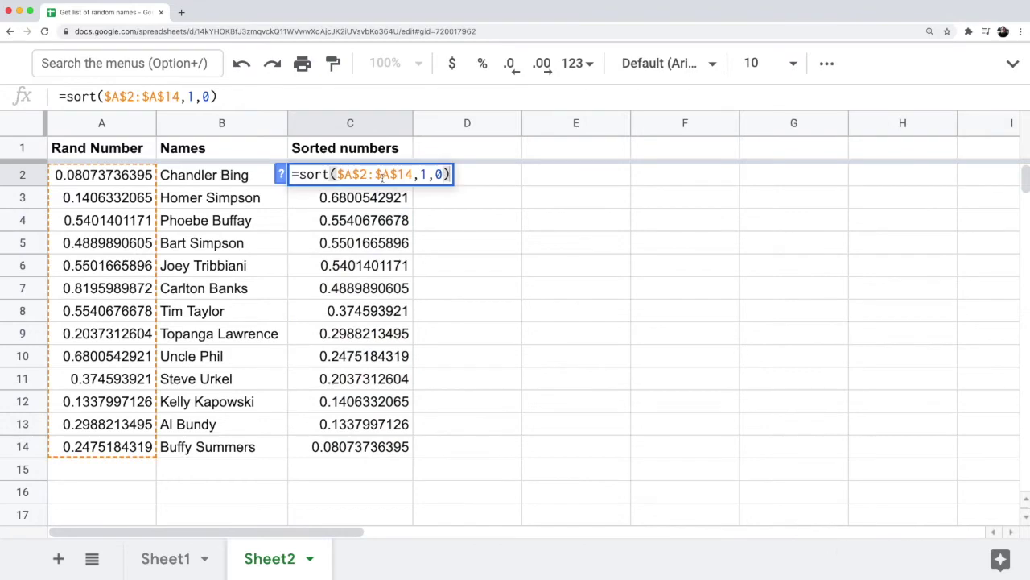
pyautogui.press('Escape')
pyautogui.doubleClick(387, 199)
pyautogui.press('Escape')
pyautogui.click(378, 182)
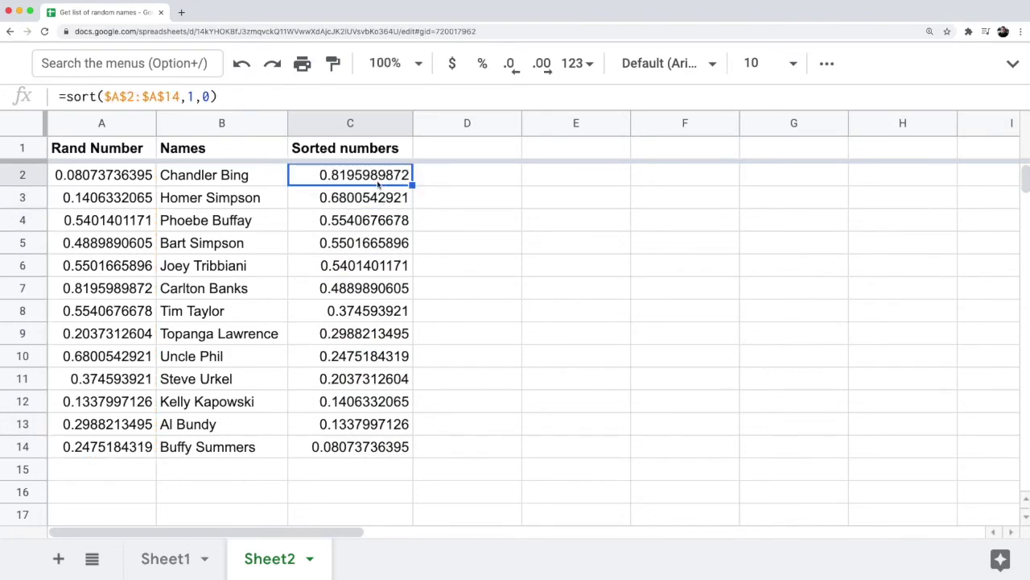
# Step: Clear the SORT formula and its results from the cells below the column C header
pyautogui.click(371, 201)
pyautogui.hotkey('ctrl', 'shift', 'Down')
pyautogui.press('Up')
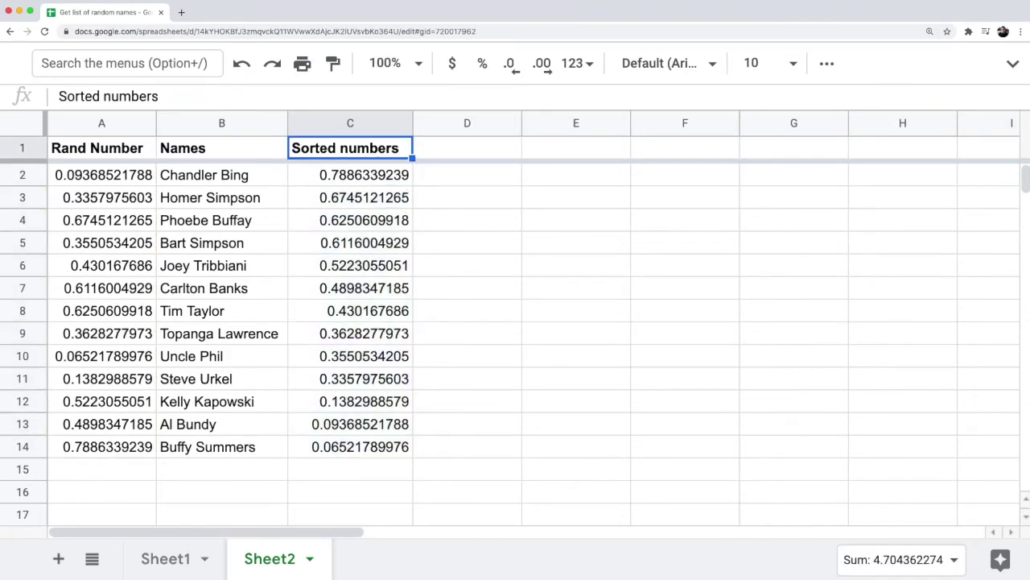
pyautogui.hotkey('ctrl', 'shift', 'Down')
pyautogui.press('Delete')
pyautogui.press('Up')
pyautogui.press('Down')
# Step: Write the formula =sort(A2:A14,1,0) in C2 again, sorting by column 1 in descending order
pyautogui.write('=sprt(')
pyautogui.press('BackSpace')
pyautogui.press('BackSpace')
pyautogui.press('BackSpace')
pyautogui.press('BackSpace')
pyautogui.write('ort(')
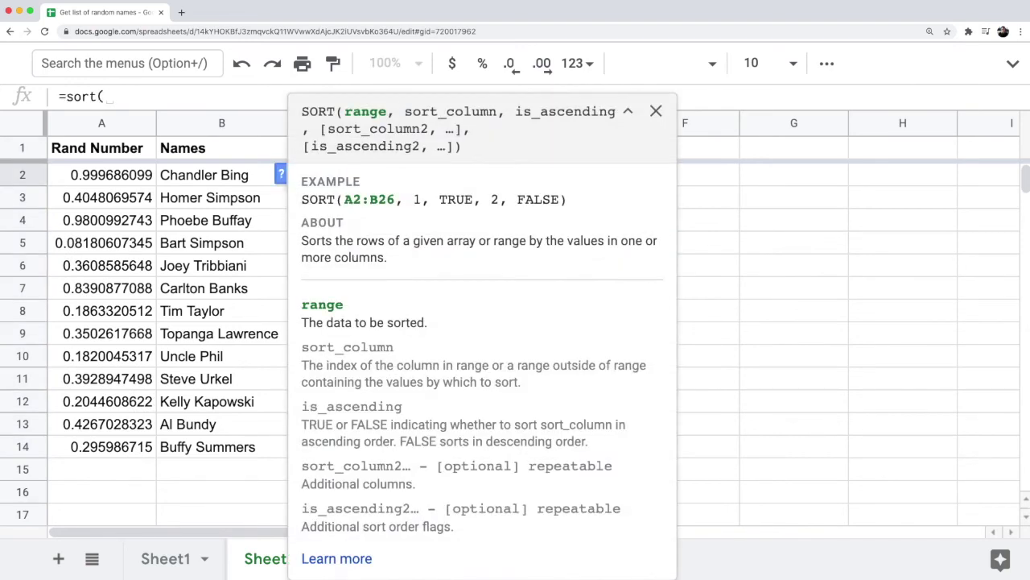
pyautogui.press('Left')
pyautogui.press('Left')
pyautogui.hotkey('ctrl', 'shift', 'Down')
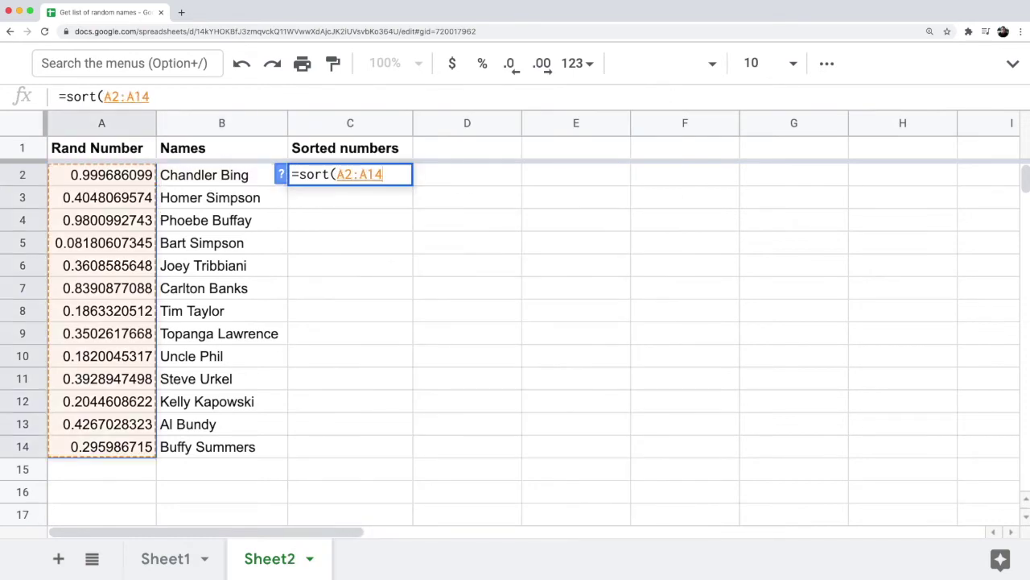
pyautogui.write(',0,')
pyautogui.press('BackSpace')
pyautogui.press('BackSpace')
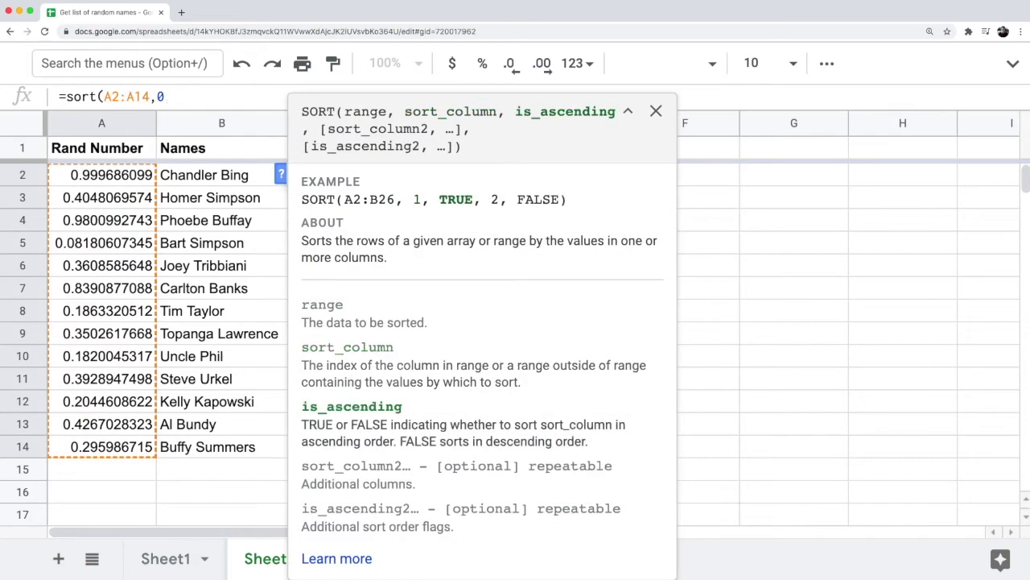
pyautogui.write('1,0)')
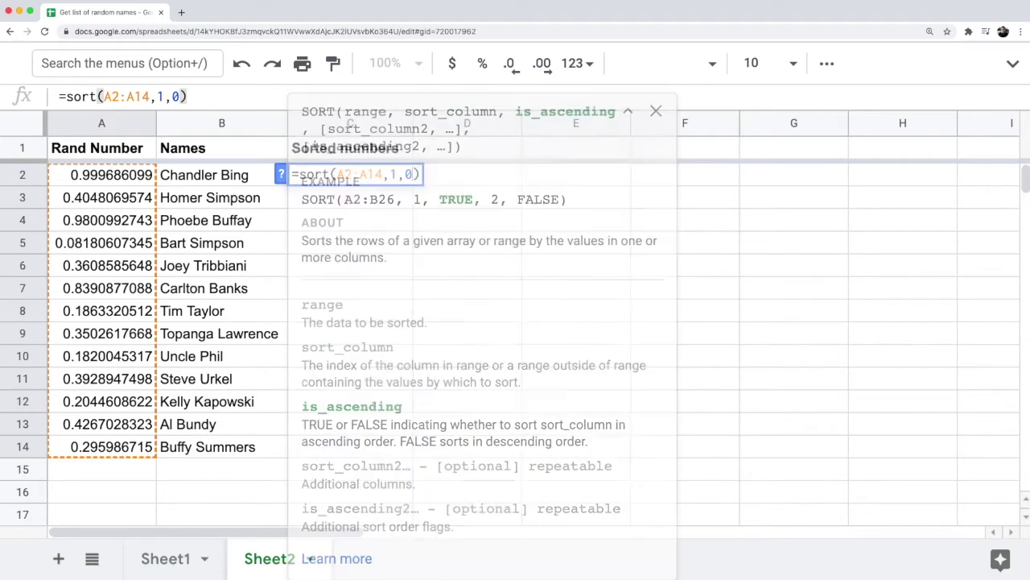
# Step: Make the A2:A14 range in C2's SORT formula absolute so it reads =sort($A$2:$A$14,1,0)
pyautogui.press('Left')
pyautogui.press('Left')
pyautogui.press('Left')
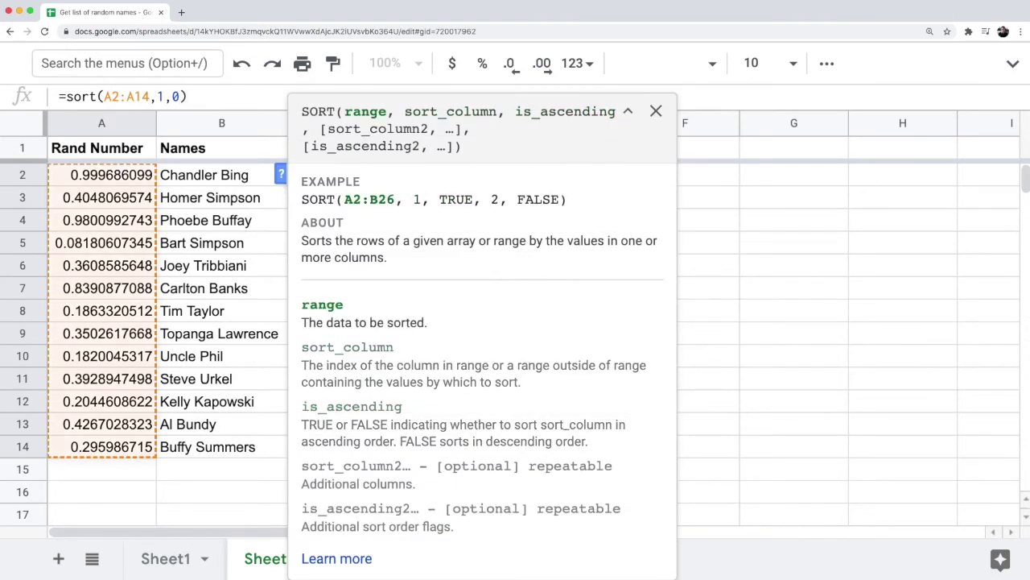
pyautogui.click(656, 111)
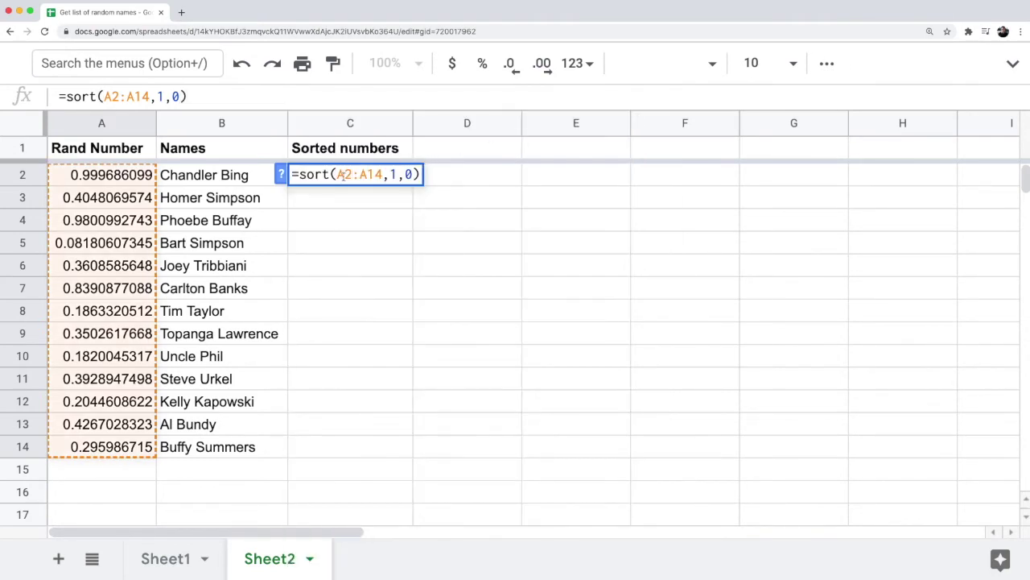
pyautogui.write('$')
pyautogui.press('Right')
pyautogui.write('$')
pyautogui.press('Right')
pyautogui.press('Right')
pyautogui.write('$')
pyautogui.press('Right')
pyautogui.write('$')
pyautogui.press('Return')
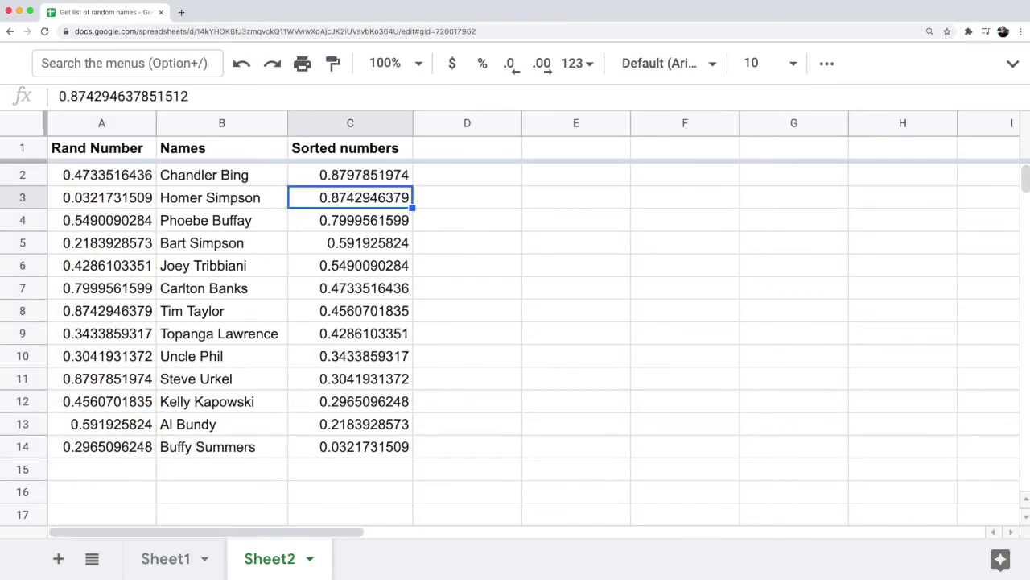
pyautogui.click(326, 311)
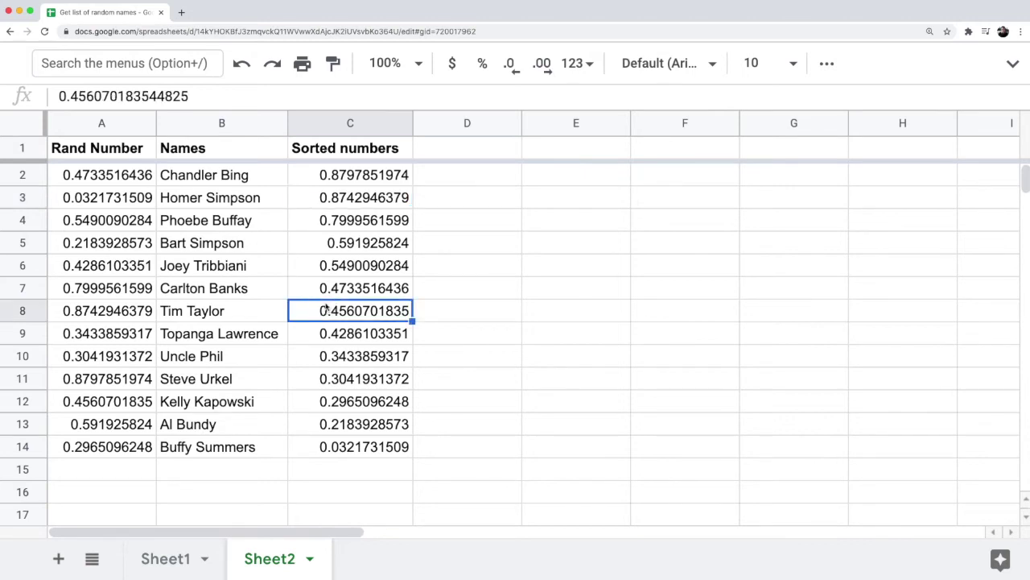
pyautogui.write('Tim Taylor')
pyautogui.hotkey('ctrl', 'z')
# Step: Reload the spreadsheet to regenerate the random numbers and review the sorted numbers in C2:C14
pyautogui.click(362, 184)
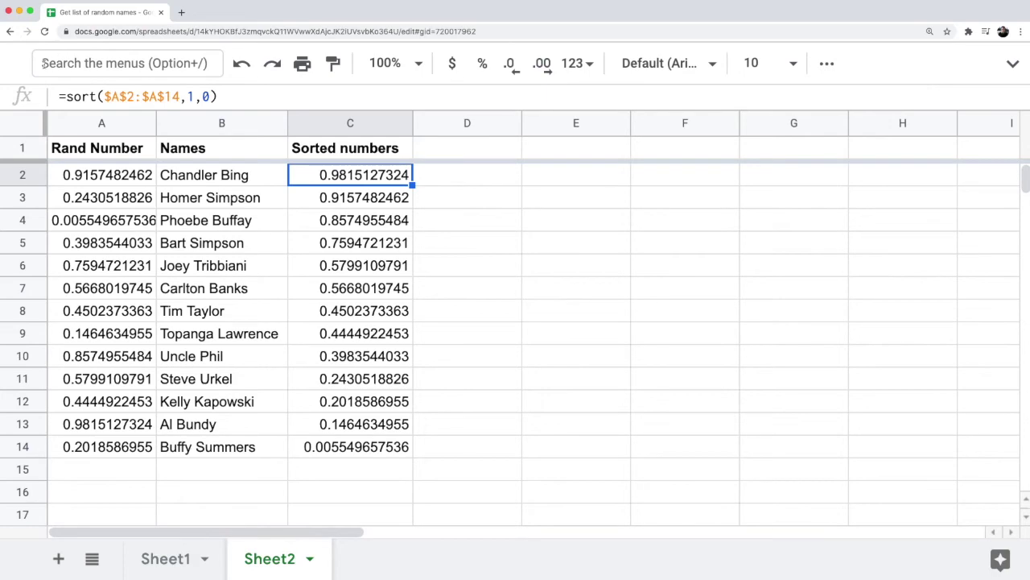
pyautogui.click(45, 36)
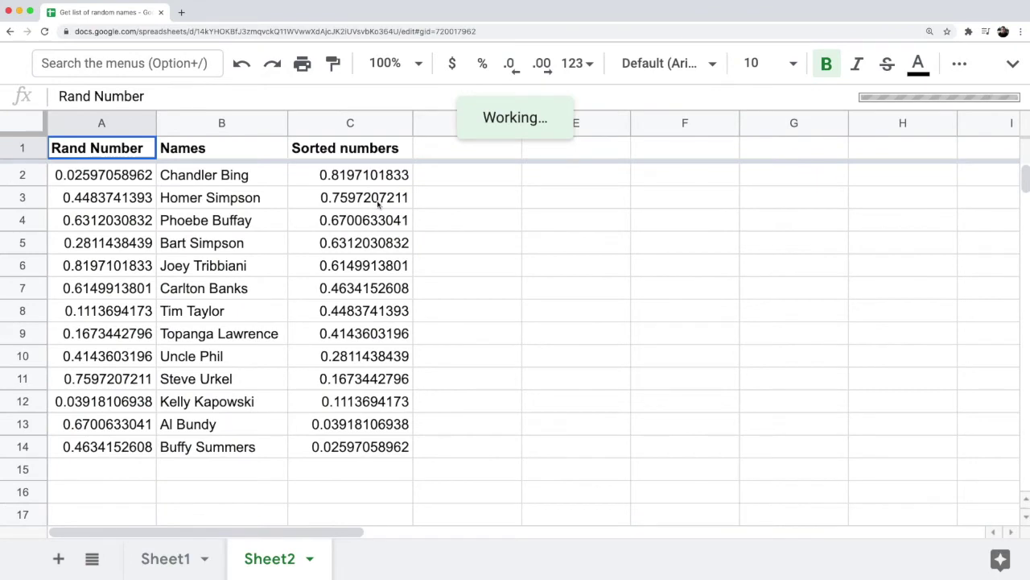
pyautogui.click(363, 179)
pyautogui.moveTo(369, 433); pyautogui.dragTo(370, 444)
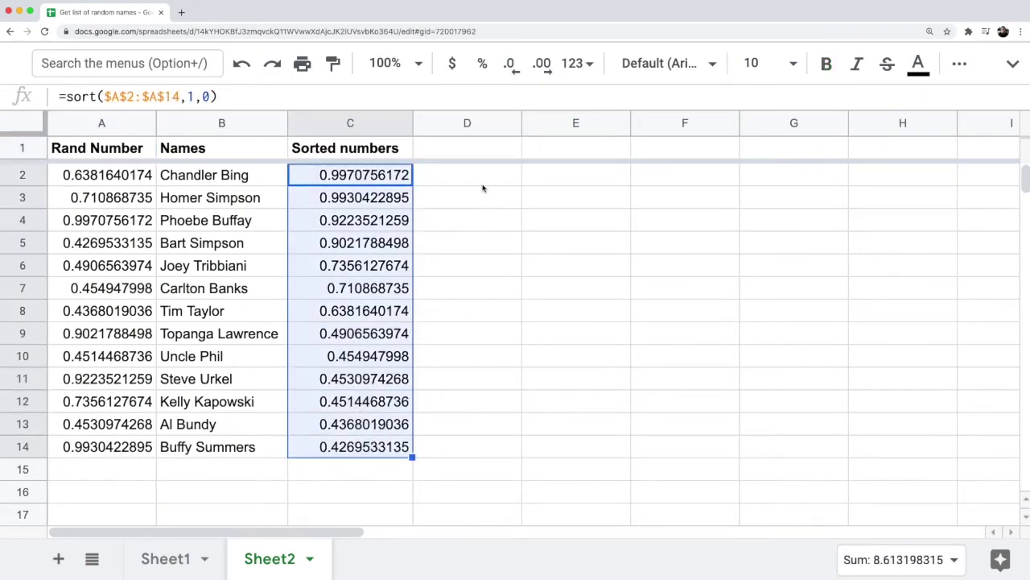
# Step: Add the bold header Random Names in D1 and widen column D to fit it
pyautogui.click(484, 150)
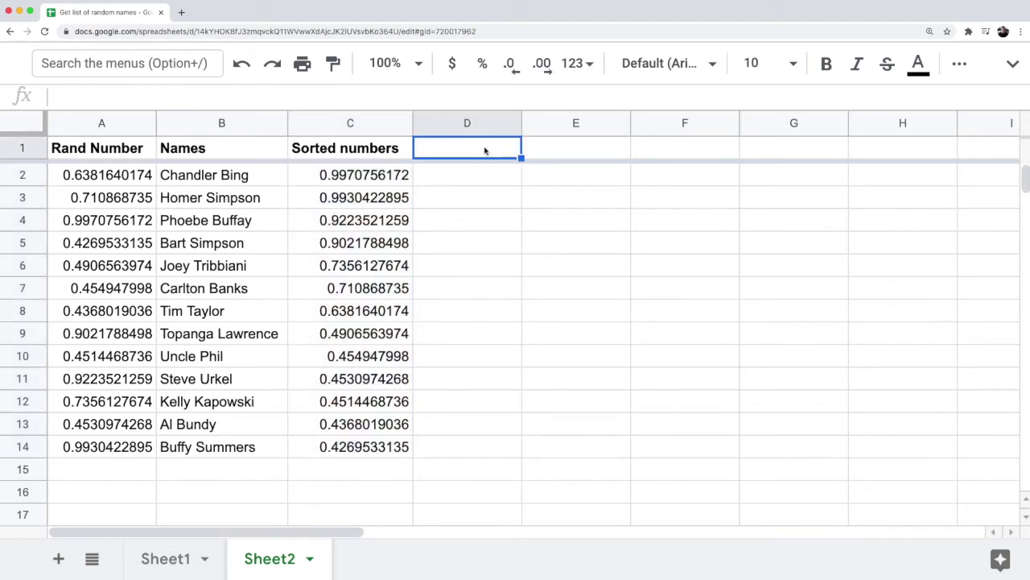
pyautogui.write('Ra')
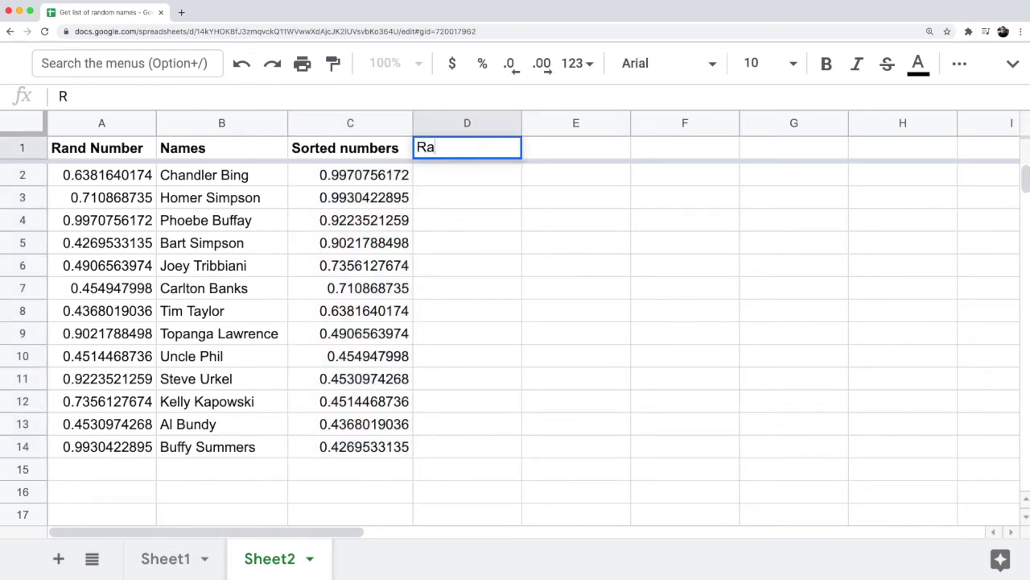
pyautogui.write('ndom Names')
pyautogui.hotkey('ctrl', 'Return')
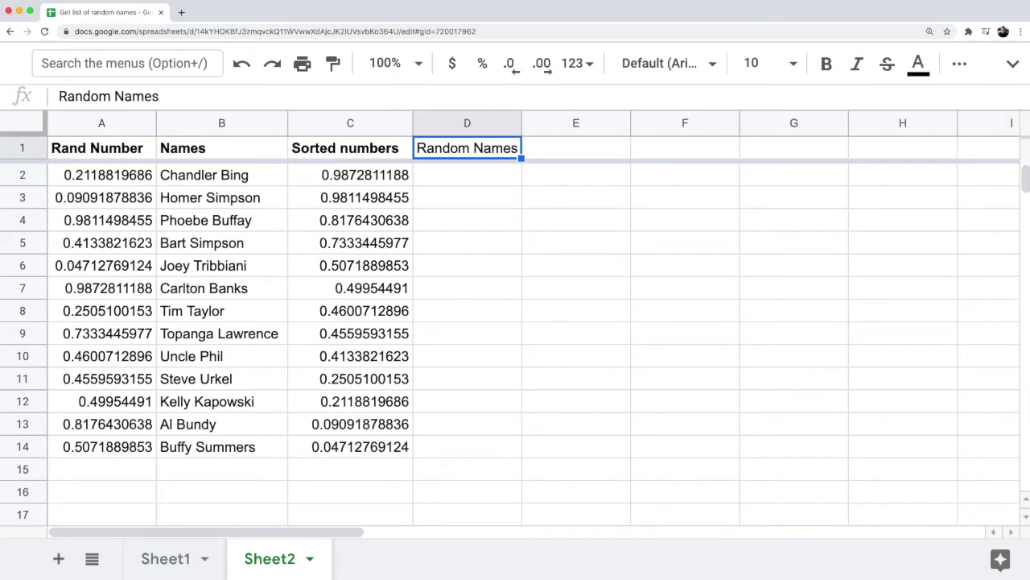
pyautogui.press('Return')
pyautogui.moveTo(522, 119); pyautogui.dragTo(537, 119)
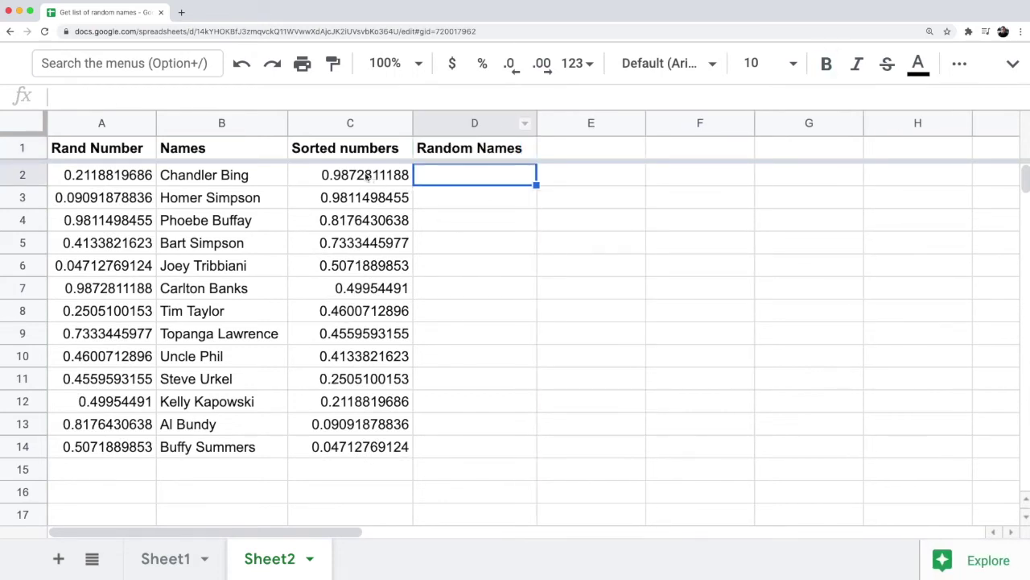
# Step: Compare the sorted numbers in C2:C14 with the random numbers in A2:A14
pyautogui.moveTo(364, 176); pyautogui.dragTo(365, 292)
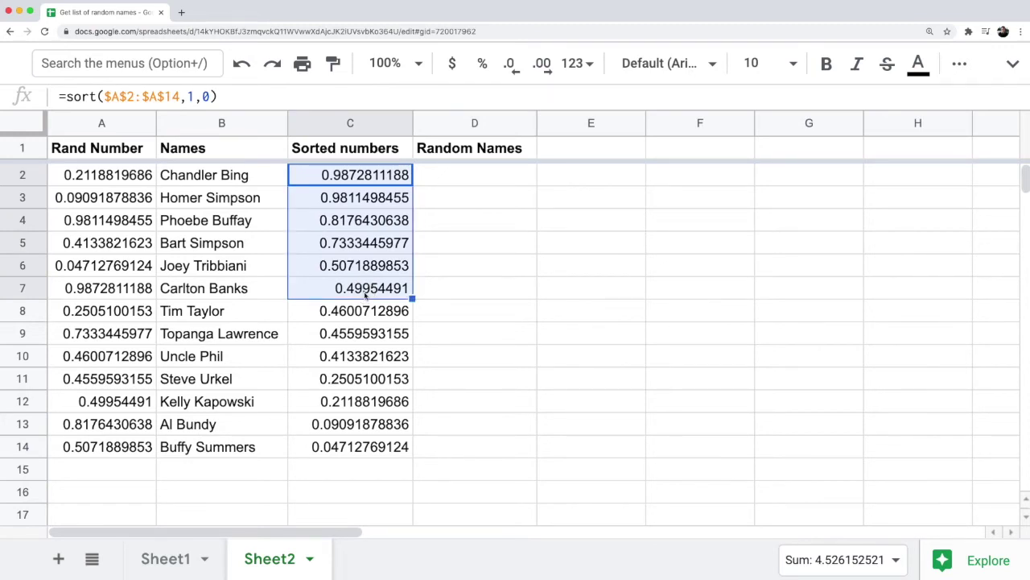
pyautogui.click(400, 178)
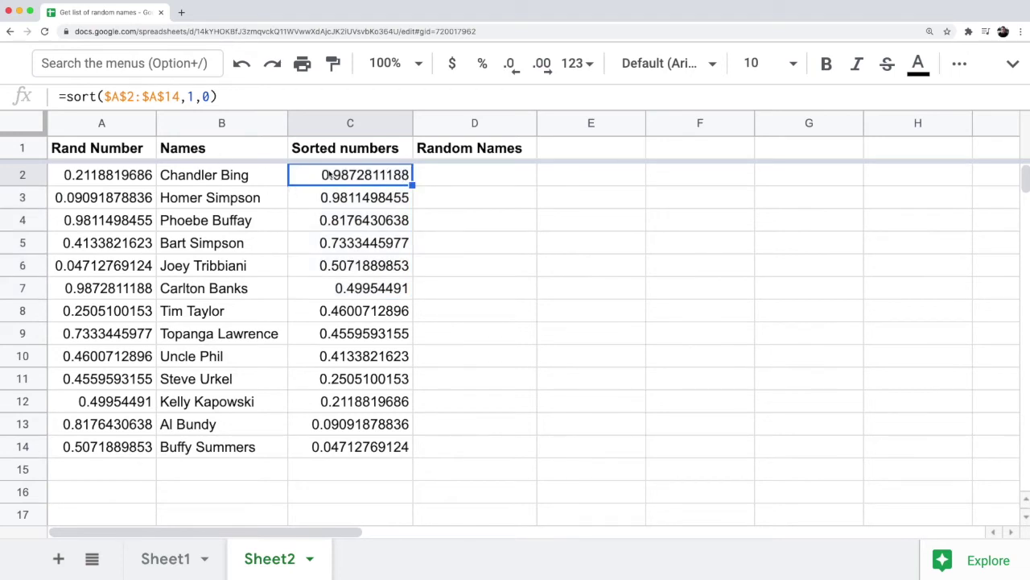
pyautogui.moveTo(375, 175); pyautogui.dragTo(342, 356)
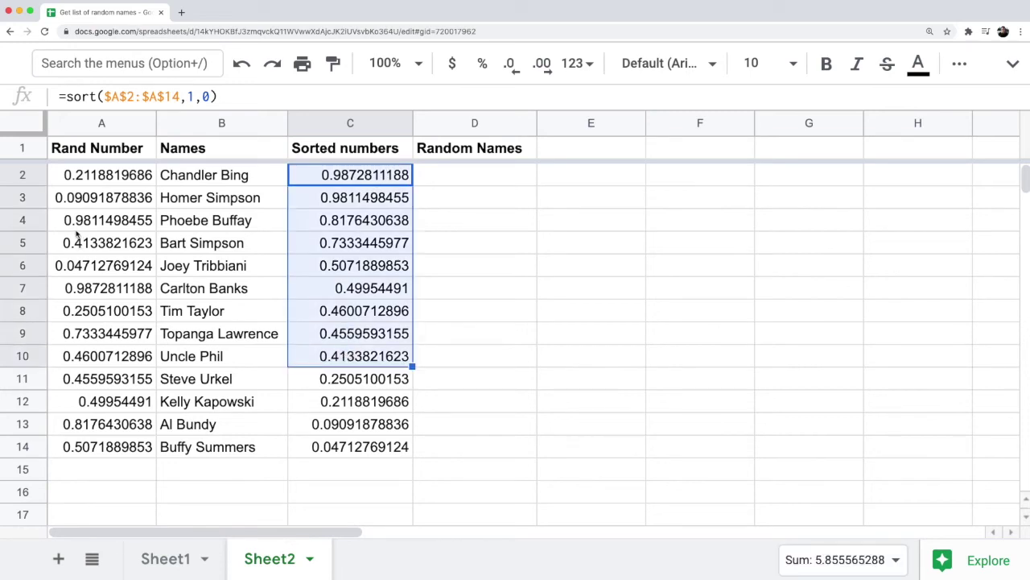
pyautogui.moveTo(112, 178); pyautogui.dragTo(122, 453)
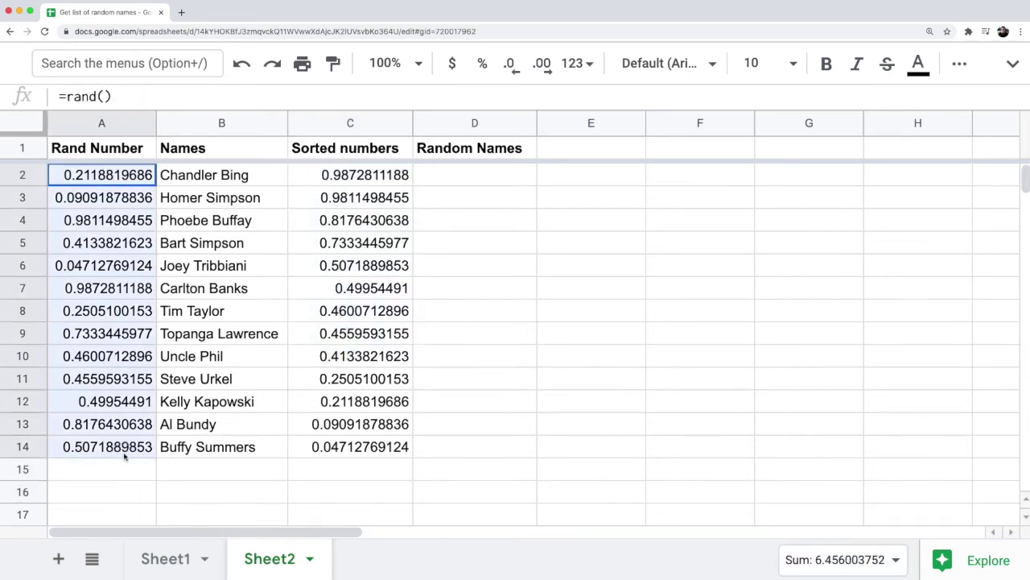
pyautogui.moveTo(364, 179); pyautogui.dragTo(349, 453)
pyautogui.click(494, 182)
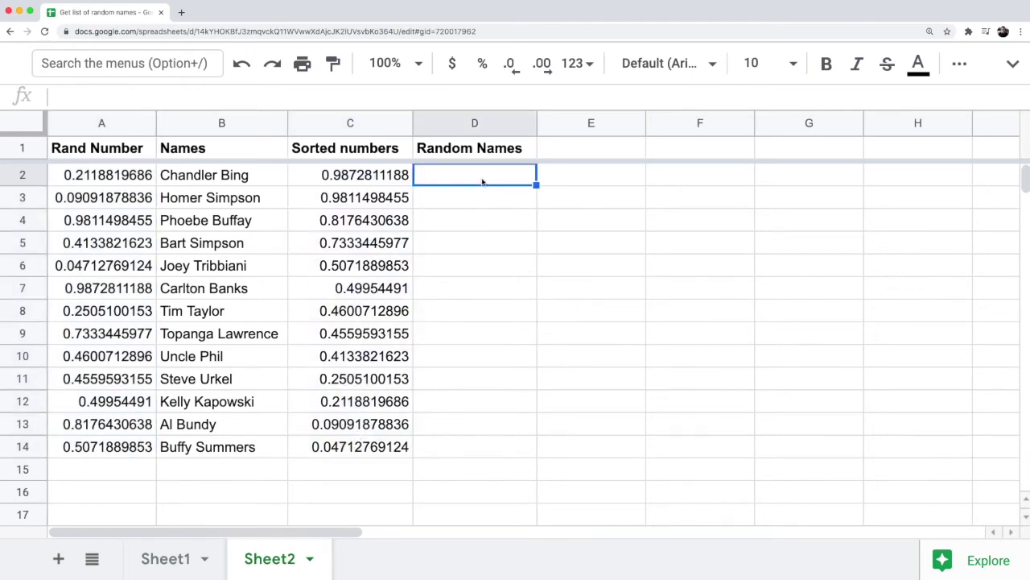
pyautogui.click(409, 177)
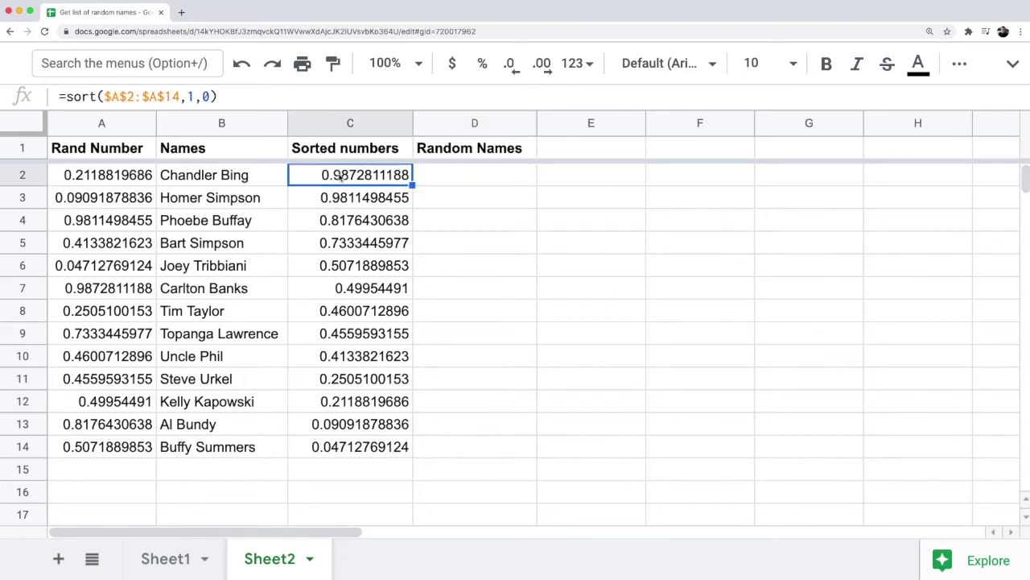
# Step: Write =vlookup(C2,A2:B14,2,0) in D2 to find the name matching the sorted number
pyautogui.click(455, 180)
pyautogui.write('=vloko')
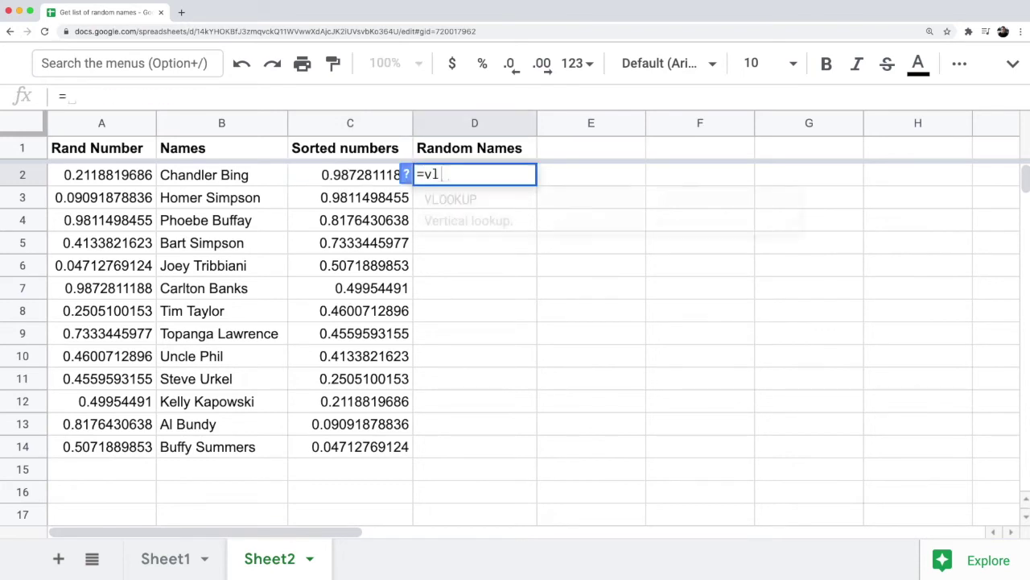
pyautogui.press('BackSpace')
pyautogui.press('BackSpace')
pyautogui.write('okup(C2')
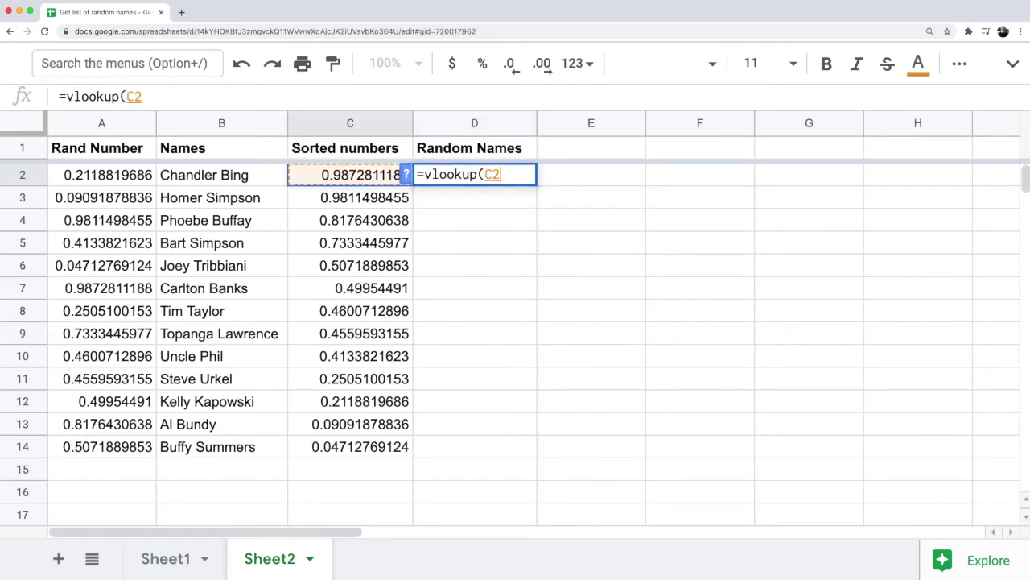
pyautogui.write(',')
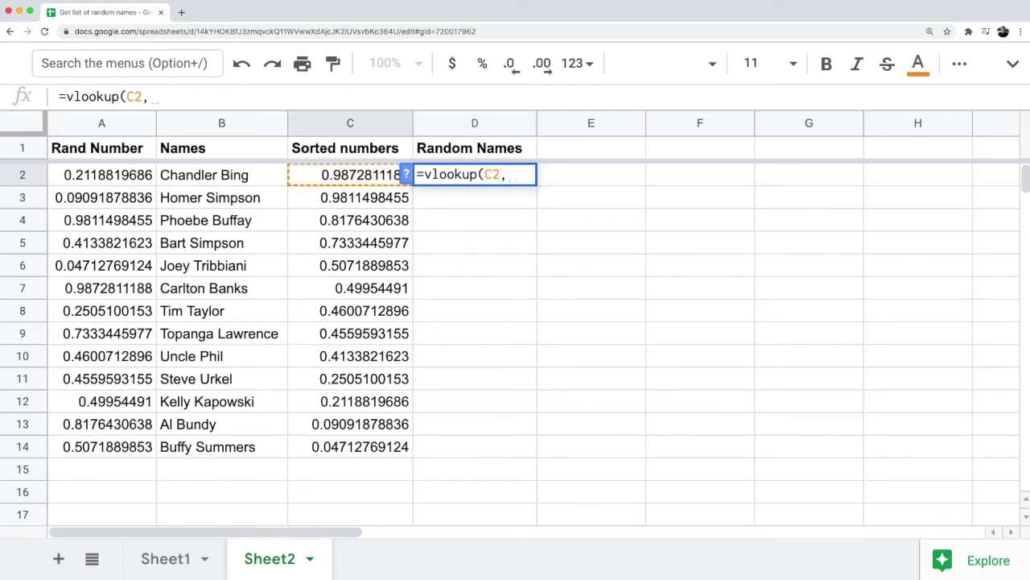
pyautogui.press('Left')
pyautogui.press('Left')
pyautogui.press('Left')
pyautogui.hotkey('shift', 'Right')
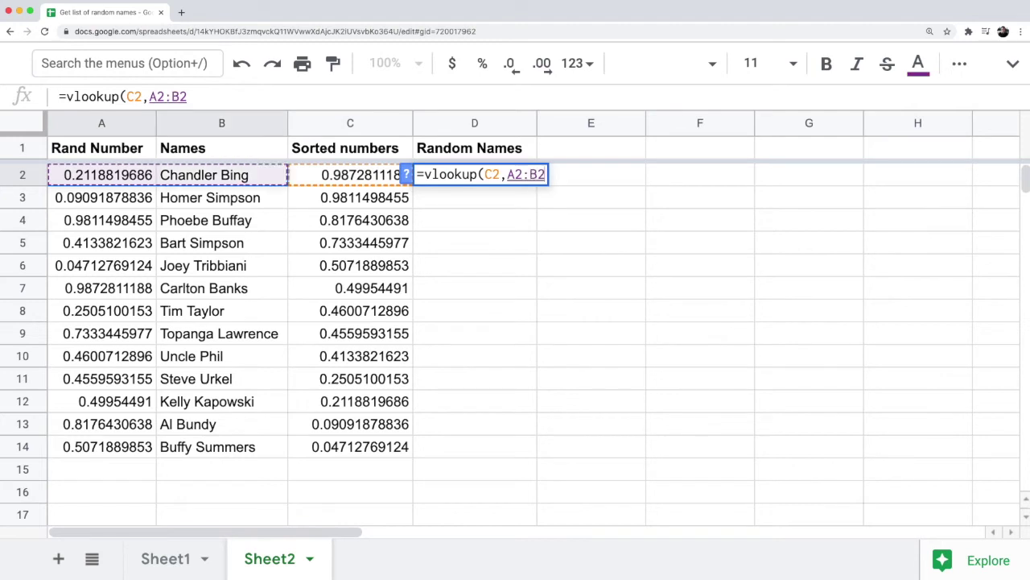
pyautogui.press('super+shift+Down')
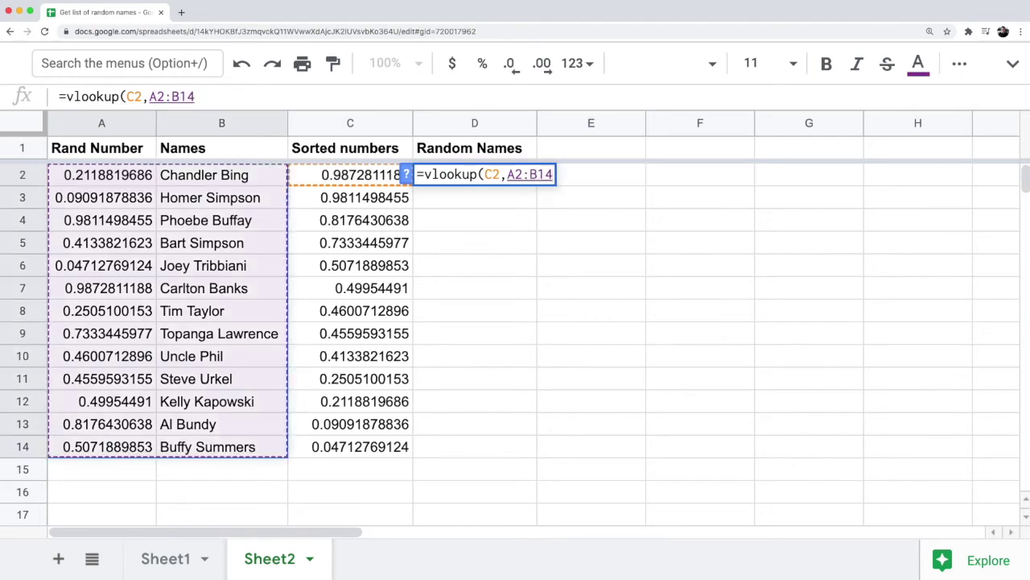
pyautogui.write(',2,0)')
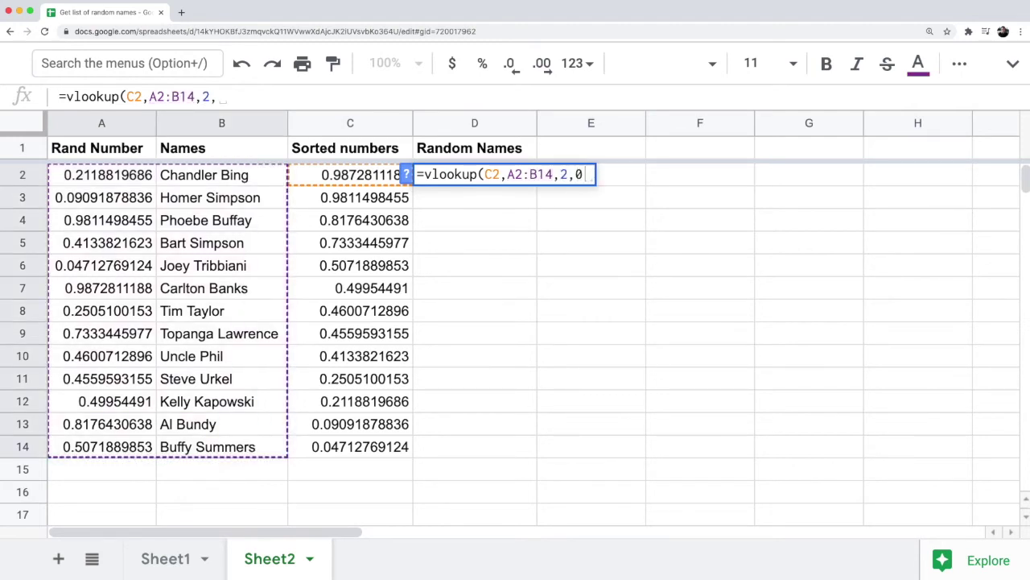
# Step: Make the VLOOKUP range in D2 absolute as $A$2:$B$14 and enter the formula
pyautogui.press('Left')
pyautogui.press('Left')
pyautogui.press('Left')
pyautogui.press('Left')
pyautogui.press('Left')
pyautogui.press('Left')
pyautogui.press('Left')
pyautogui.press('Left')
pyautogui.press('Left')
pyautogui.press('Left')
pyautogui.press('Left')
pyautogui.write('$')
pyautogui.press('Right')
pyautogui.write('$')
pyautogui.press('Right')
pyautogui.press('Right')
pyautogui.write('$')
pyautogui.press('Right')
pyautogui.write('$')
pyautogui.press('Return')
# Step: Fill the VLOOKUP formula from D2 down through D14
pyautogui.press('Left')
pyautogui.press('super+Down')
pyautogui.press('Right')
pyautogui.press('shift+super+Up')
pyautogui.press('super+d')
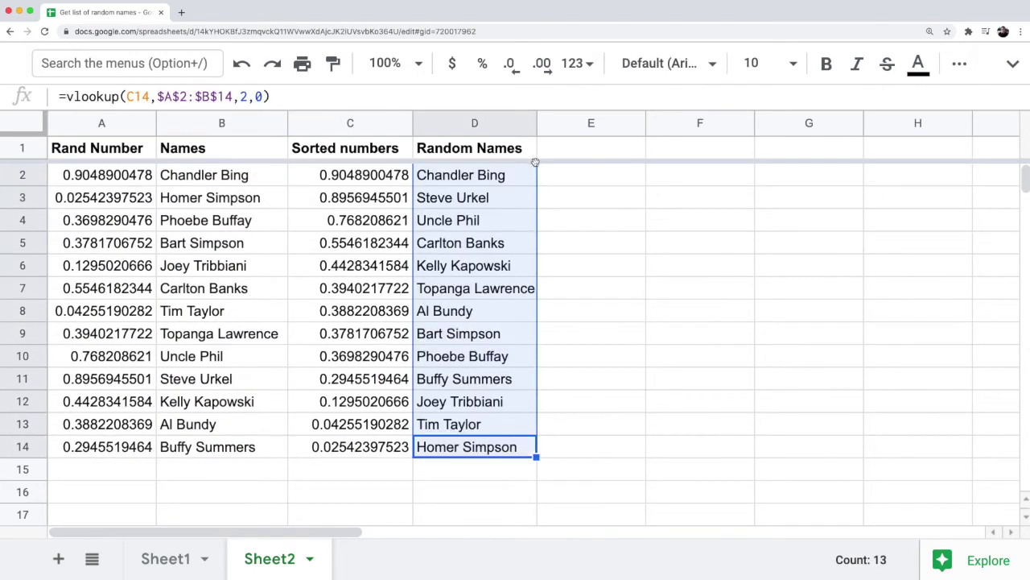
pyautogui.click(499, 275)
pyautogui.write('0.442834158423978')
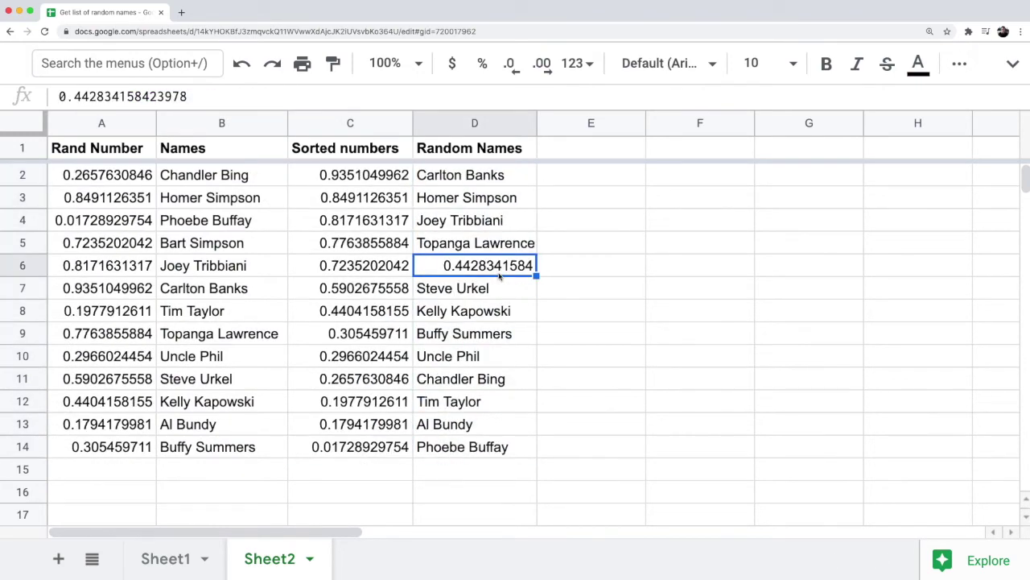
pyautogui.press('super+z')
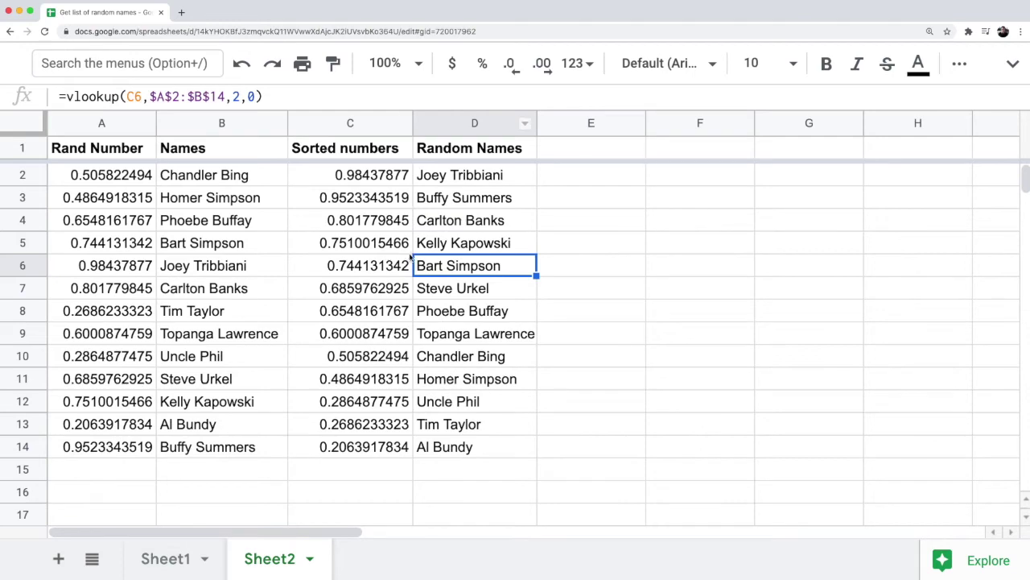
pyautogui.write('0.744131342')
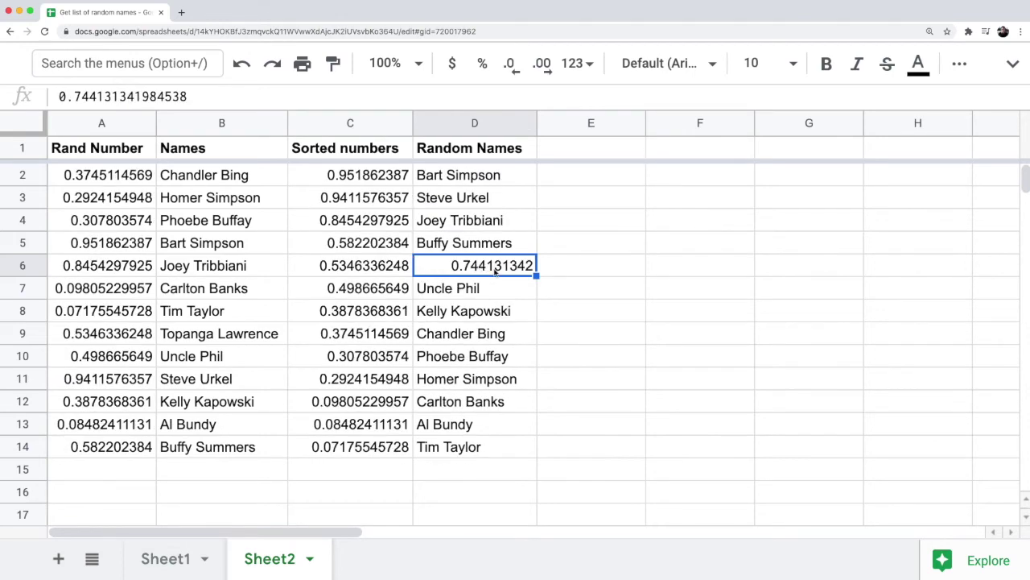
pyautogui.press('super+z')
# Step: Reload the spreadsheet to reshuffle the names, and compare the Random Names column with the Names and Rand Number columns
pyautogui.click(44, 31)
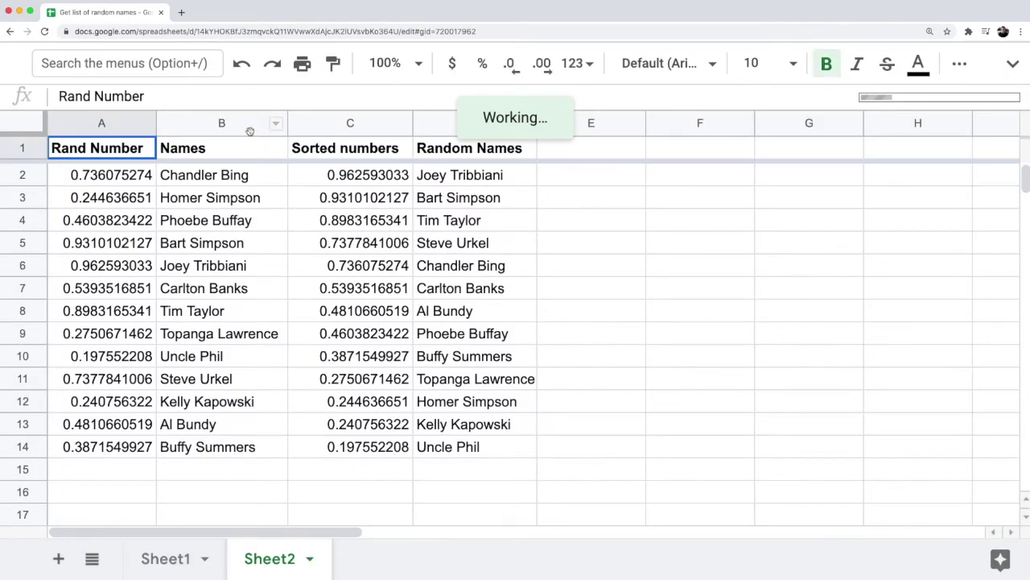
pyautogui.click(221, 123)
pyautogui.click(453, 174)
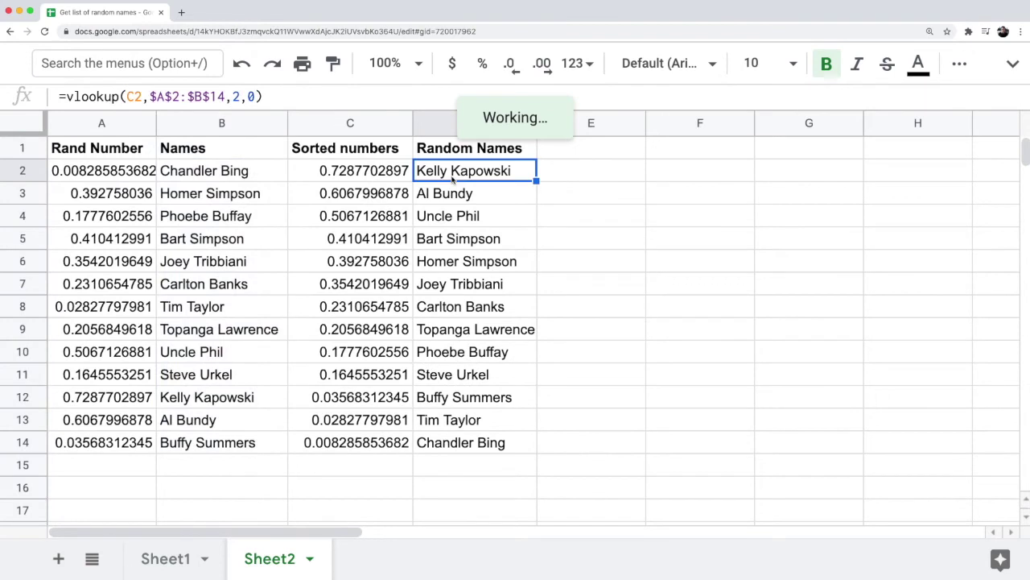
pyautogui.click(427, 124)
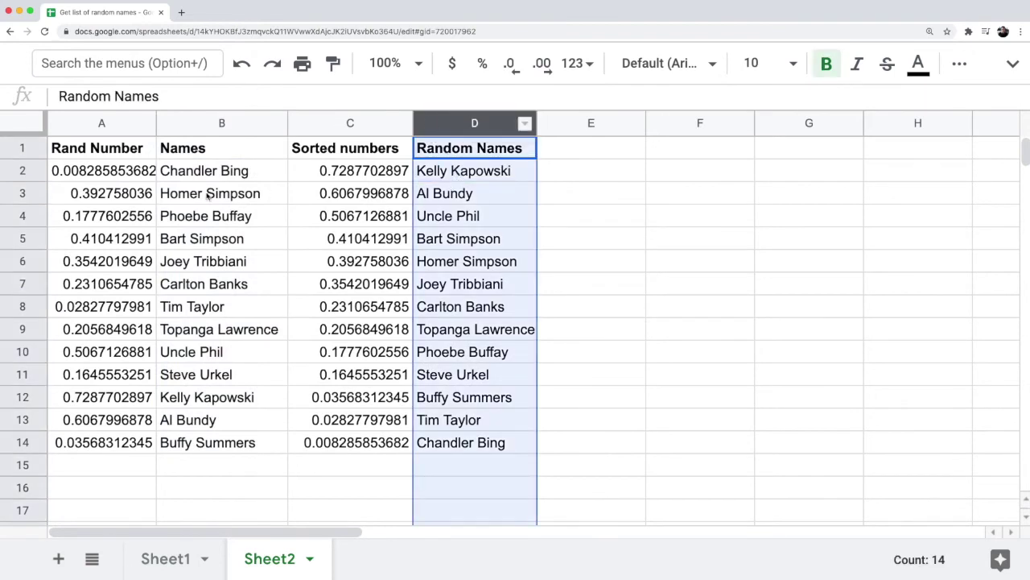
pyautogui.click(103, 122)
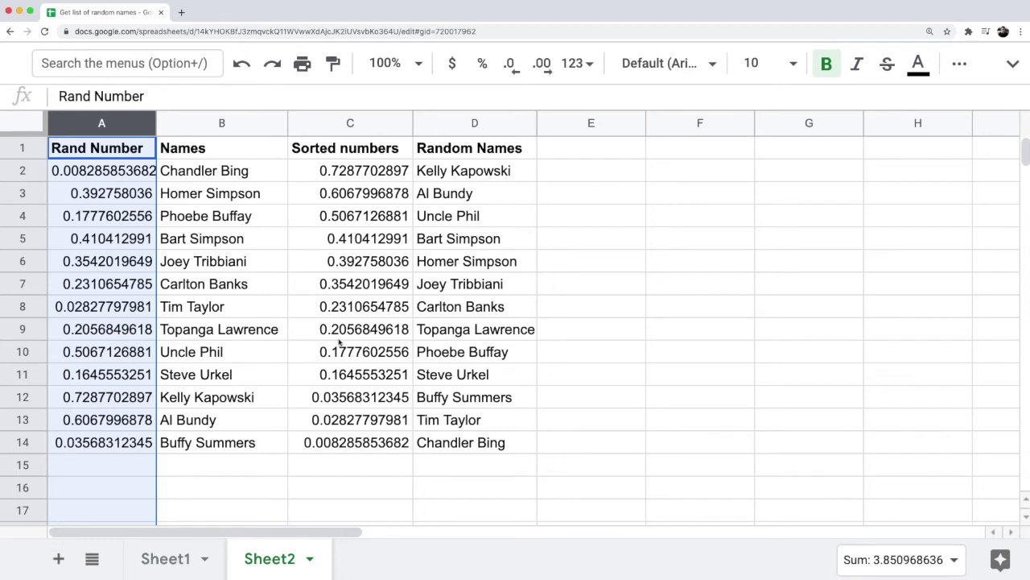
pyautogui.click(461, 199)
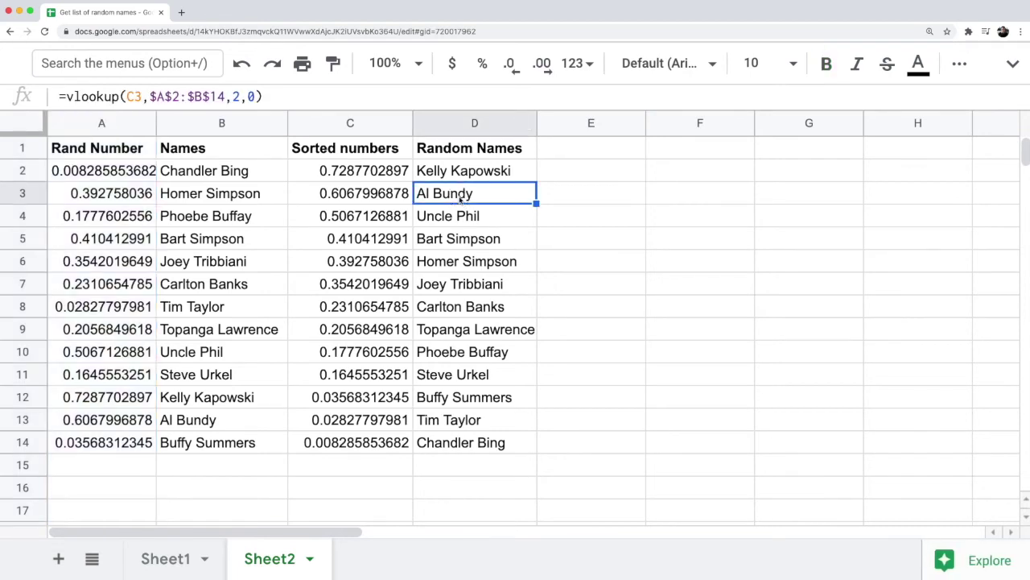
# Step: Freeze the header row again and widen column D slightly
pyautogui.moveTo(38, 133); pyautogui.dragTo(32, 160)
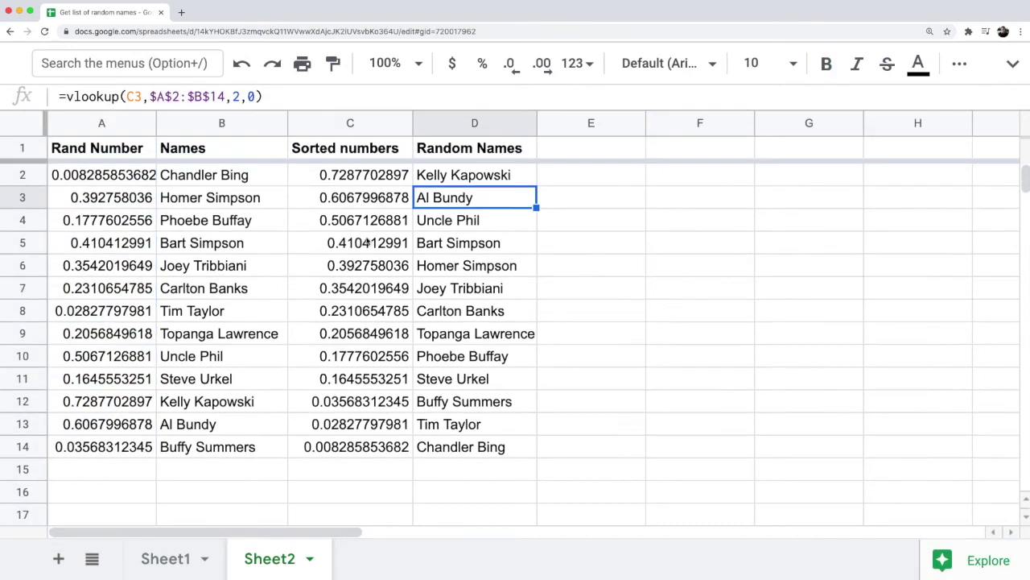
pyautogui.click(359, 177)
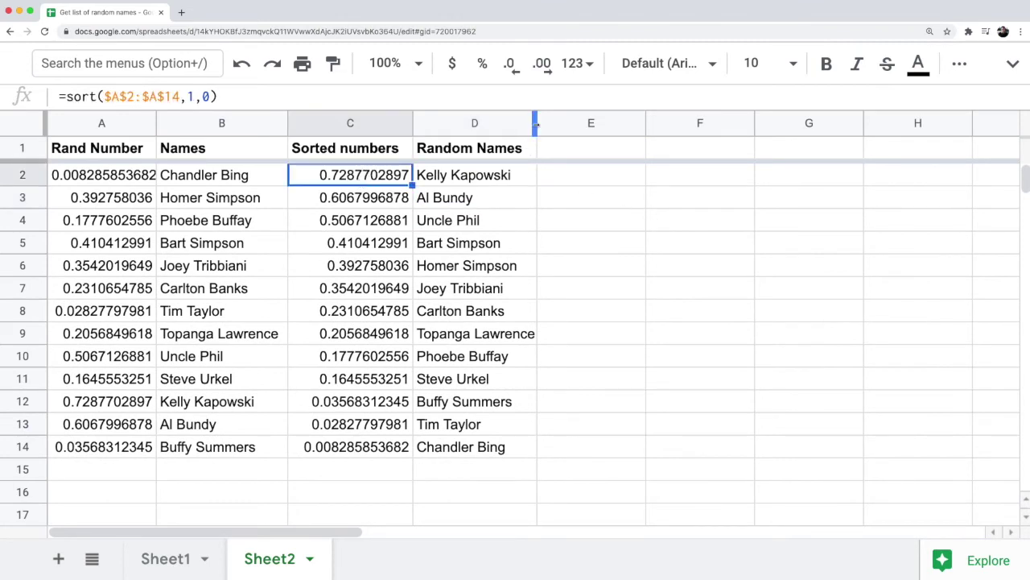
pyautogui.moveTo(538, 123); pyautogui.dragTo(553, 122)
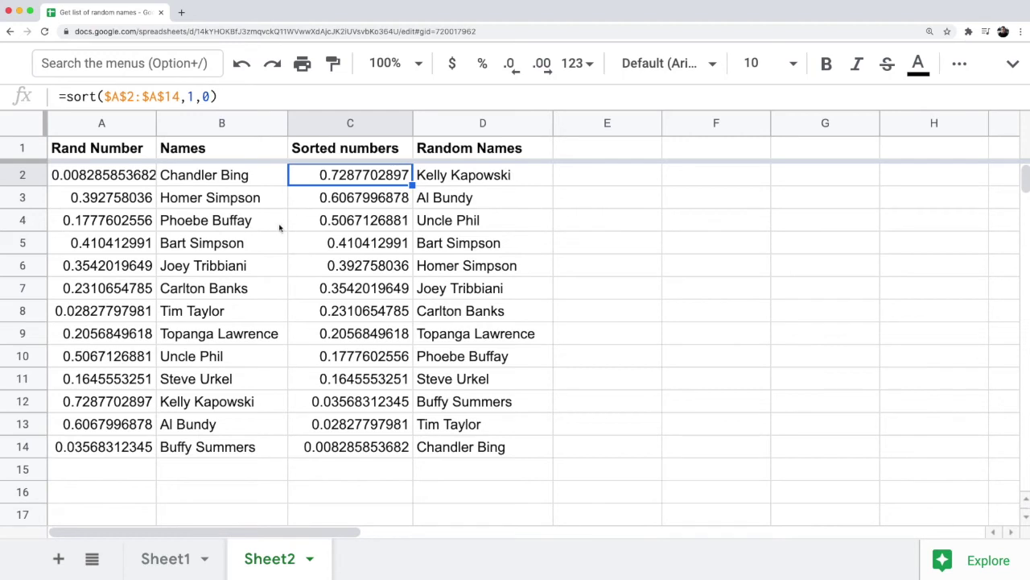
# Step: Narrow column E to a thin spacer beside the Random Names column
pyautogui.click(355, 125)
pyautogui.keyDown('super'); pyautogui.click(117, 125); pyautogui.keyUp('super')
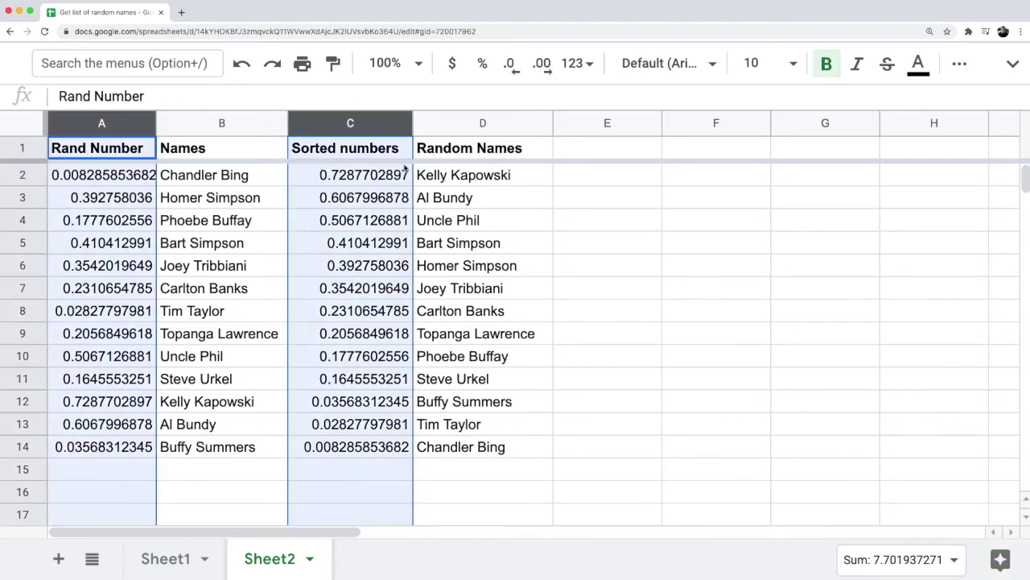
pyautogui.click(567, 177)
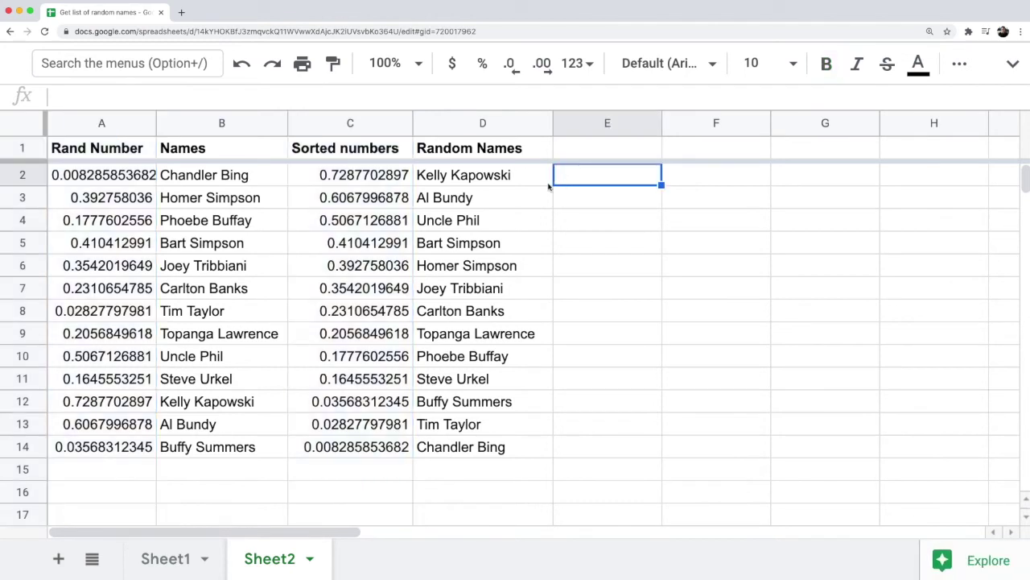
pyautogui.moveTo(662, 121); pyautogui.dragTo(573, 122)
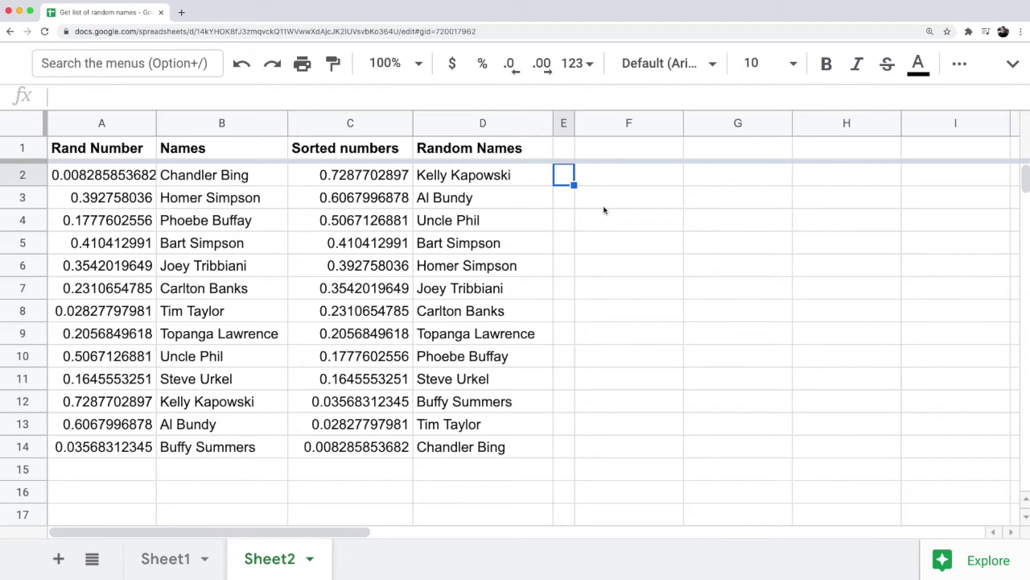
# Step: Enter the label "How many names?" in F2, make it bold and widen column F to fit it
pyautogui.moveTo(485, 445); pyautogui.dragTo(523, 182)
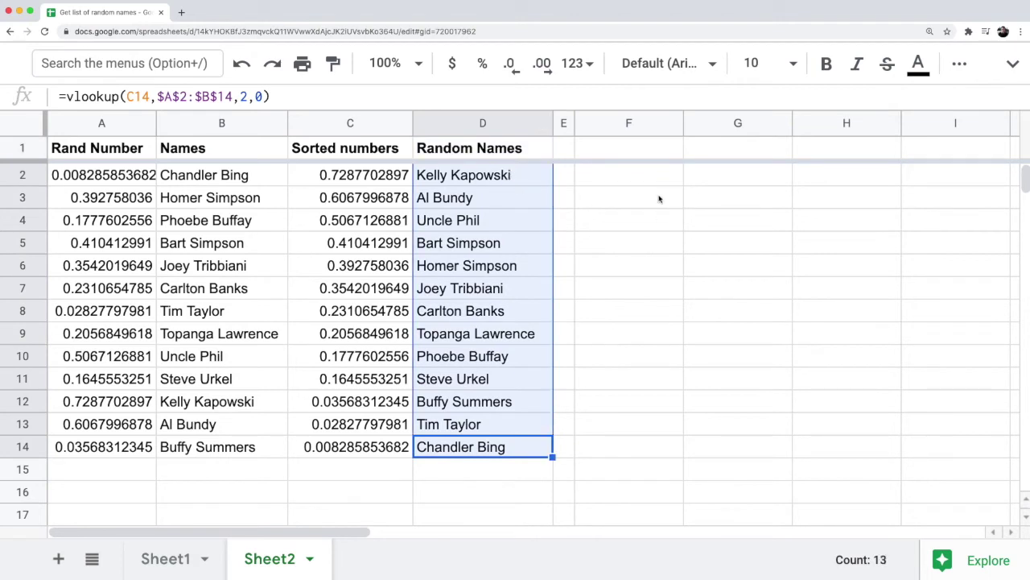
pyautogui.click(634, 186)
pyautogui.write('How many names?')
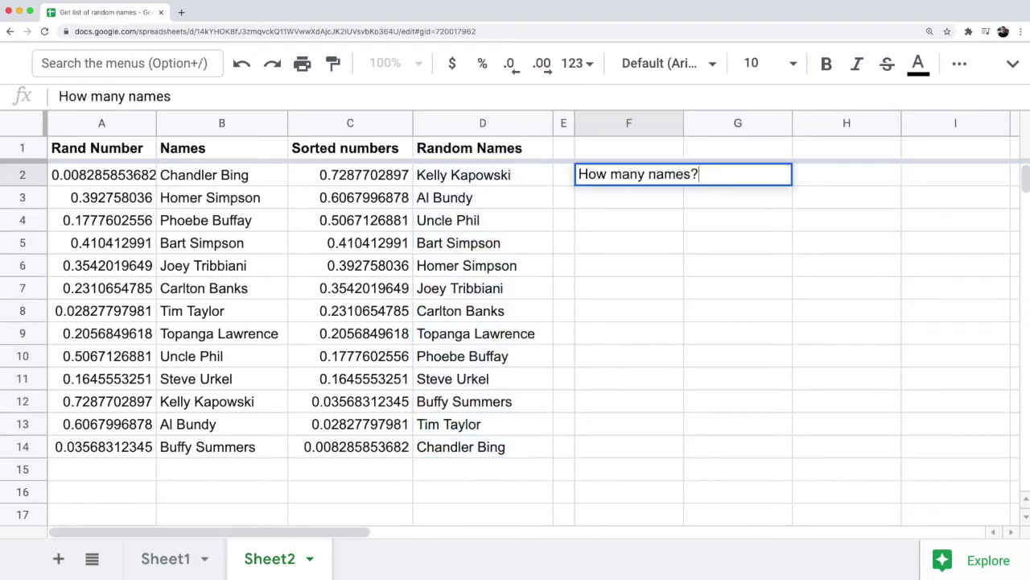
pyautogui.press('Return')
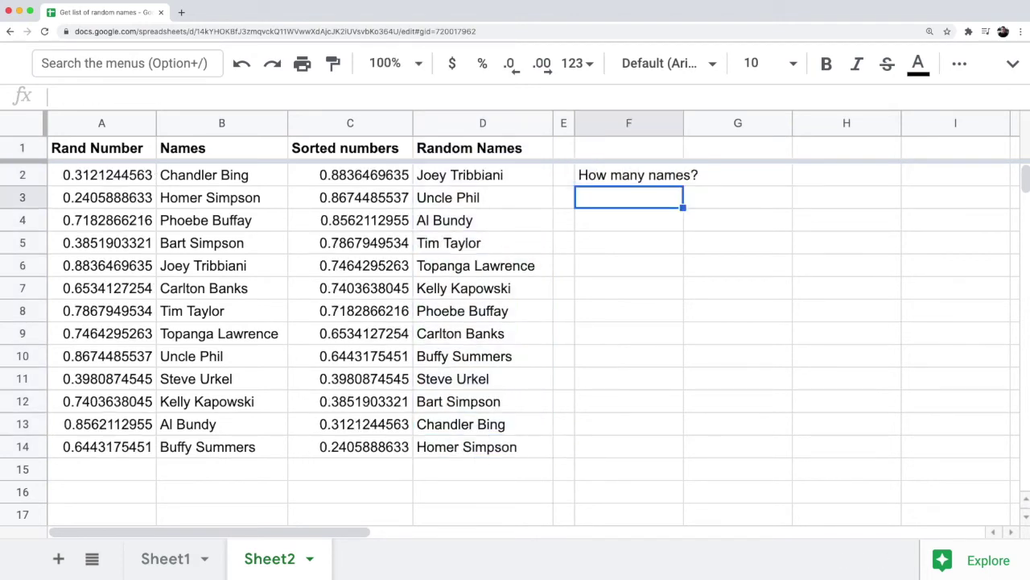
pyautogui.doubleClick(686, 123)
pyautogui.click(668, 177)
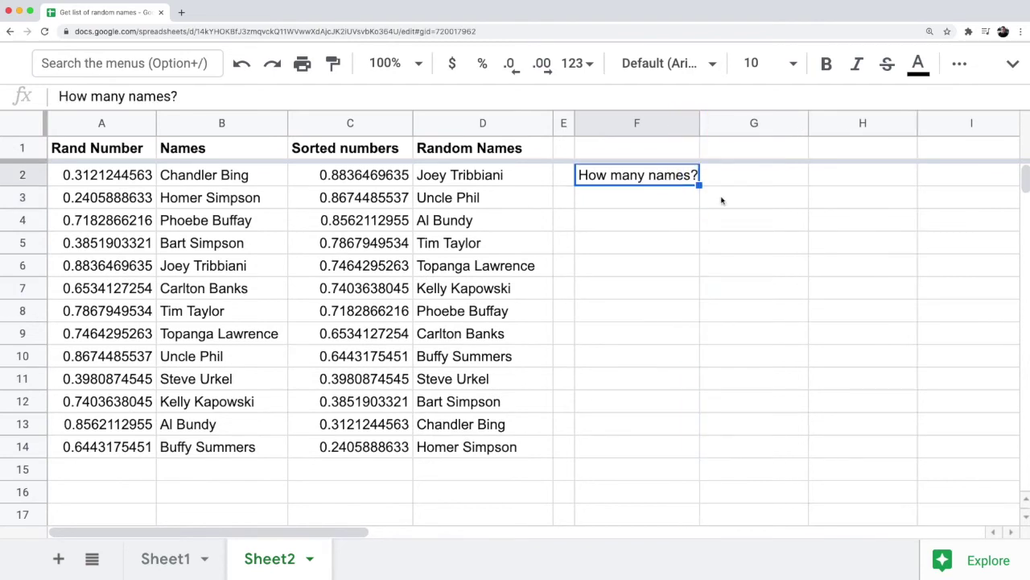
pyautogui.hotkey('ctrl', 'b')
pyautogui.click(741, 179)
pyautogui.moveTo(699, 124); pyautogui.dragTo(716, 125)
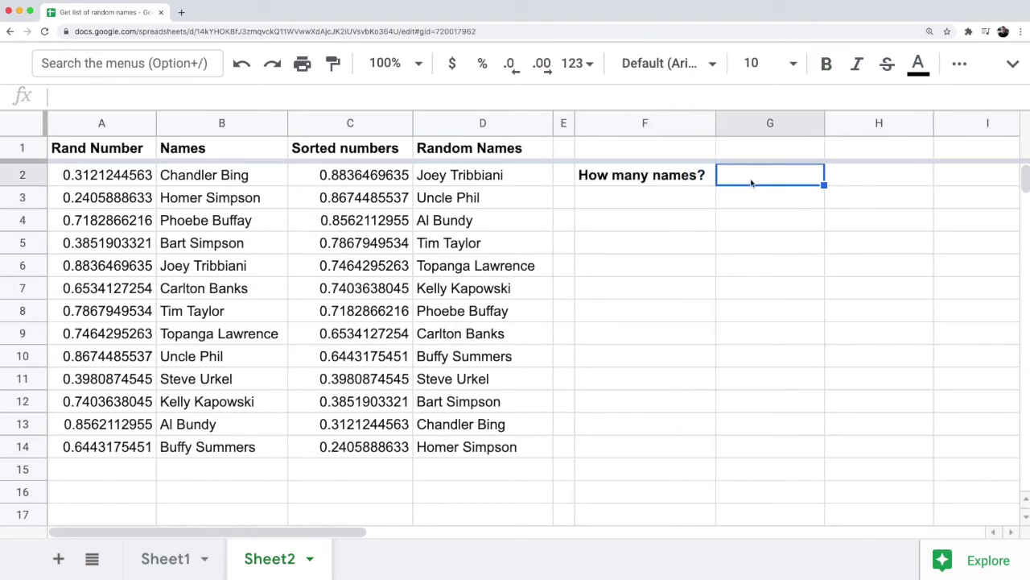
# Step: Enter 5 in G2 and move the label and number from F2:G2 up to F1:G1
pyautogui.write('5')
pyautogui.press('Return')
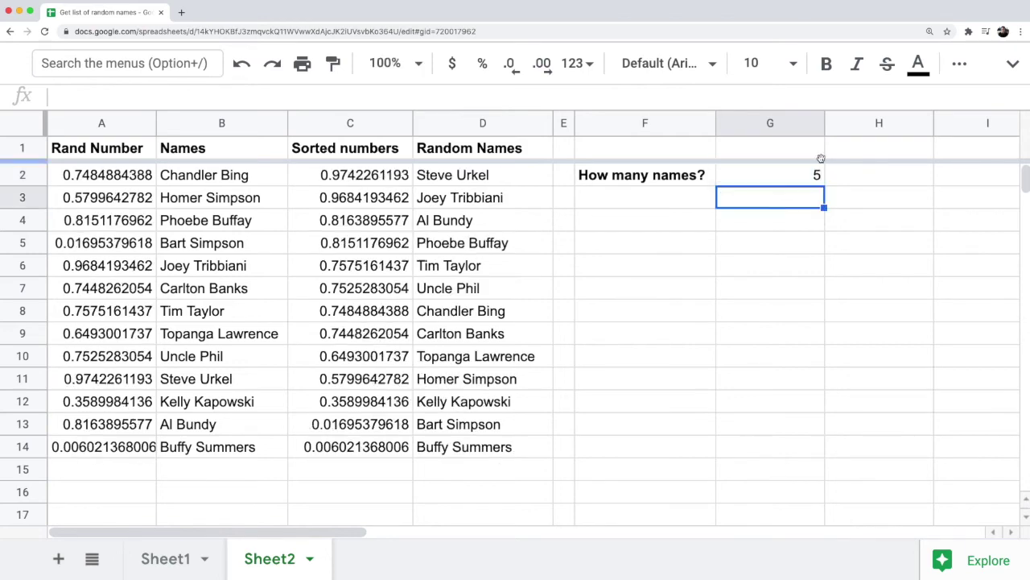
pyautogui.moveTo(660, 175); pyautogui.dragTo(692, 143)
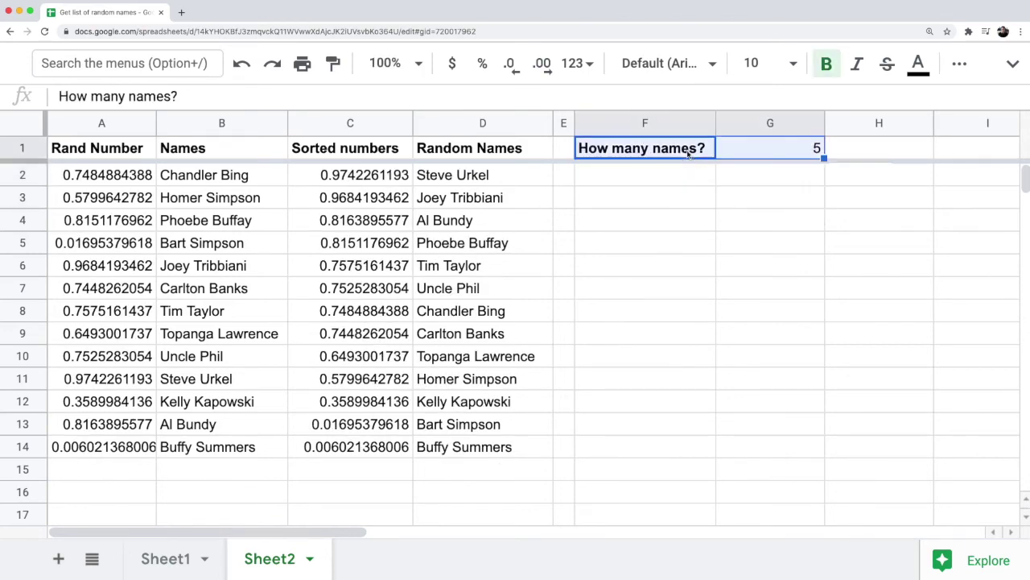
pyautogui.click(756, 197)
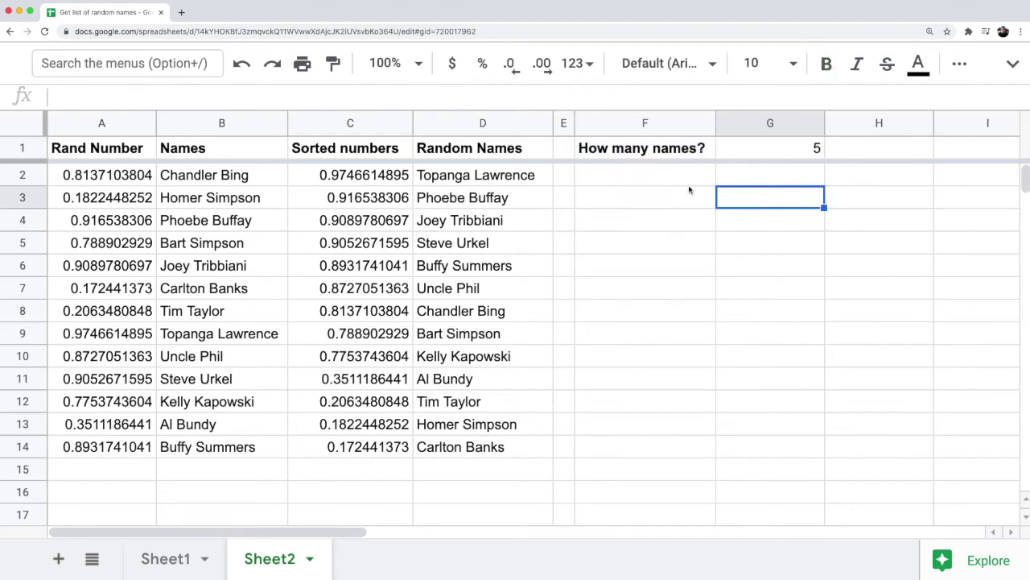
pyautogui.click(653, 154)
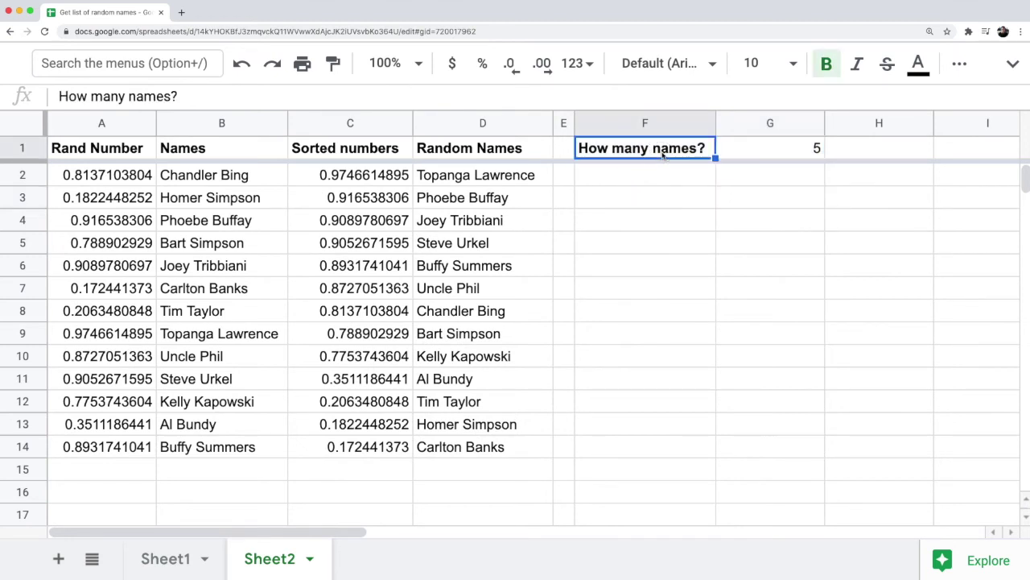
# Step: Narrow column G and format the number in G1 as bold blue text on a yellow fill
pyautogui.click(797, 141)
pyautogui.moveTo(825, 125); pyautogui.dragTo(798, 125)
pyautogui.press('super+b')
pyautogui.click(957, 64)
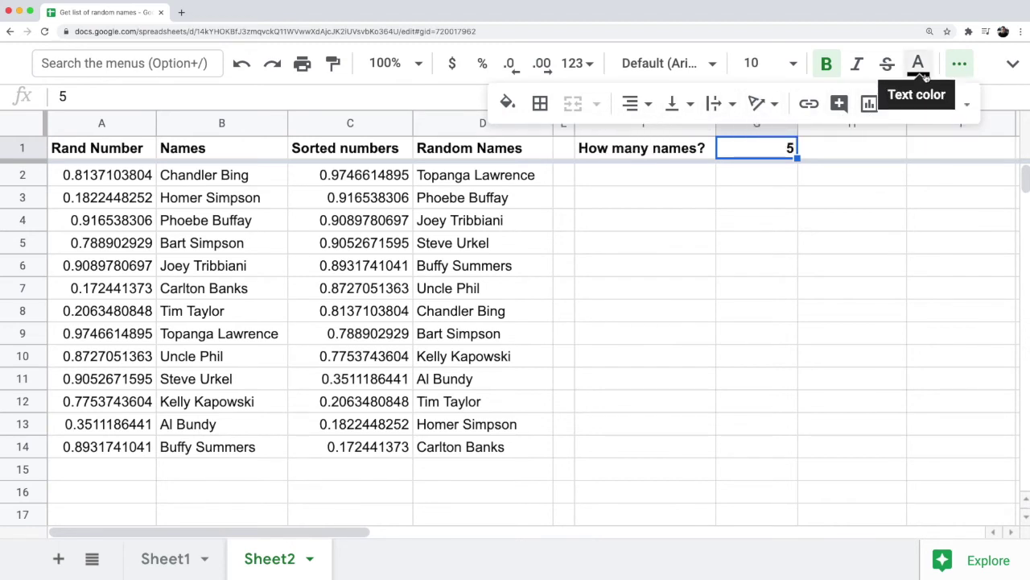
pyautogui.click(507, 102)
pyautogui.click(589, 206)
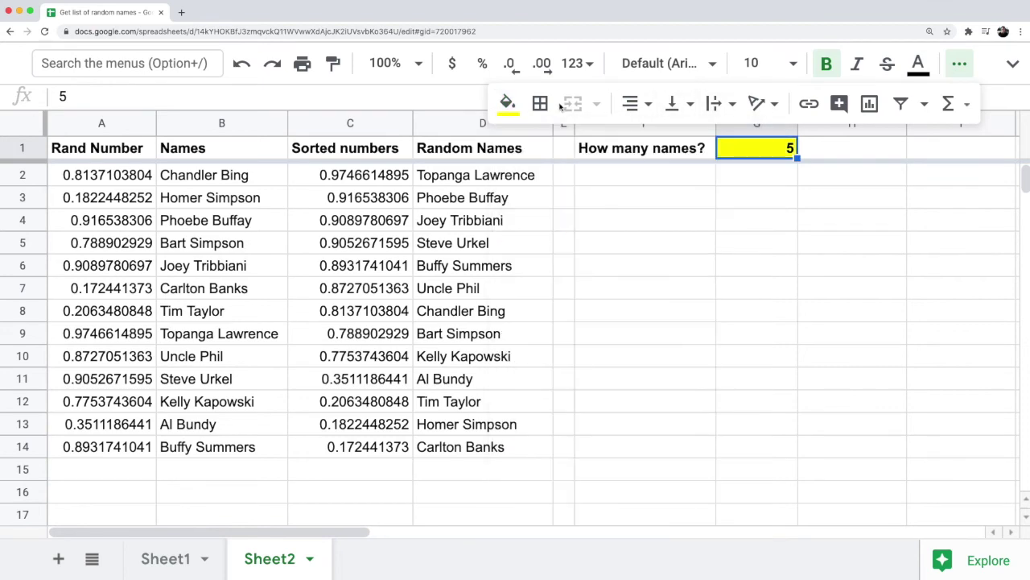
pyautogui.click(919, 64)
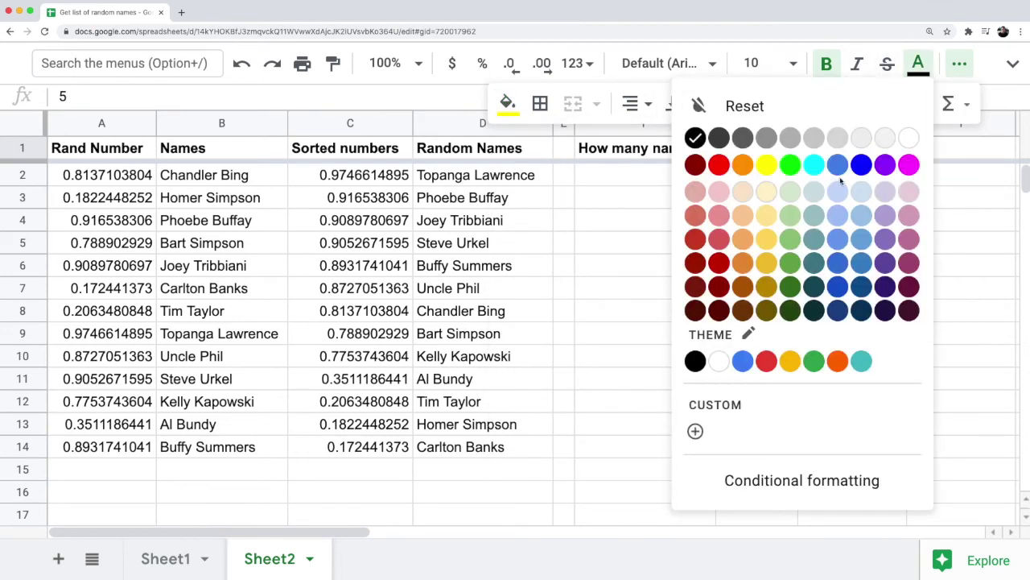
pyautogui.click(858, 164)
pyautogui.click(736, 219)
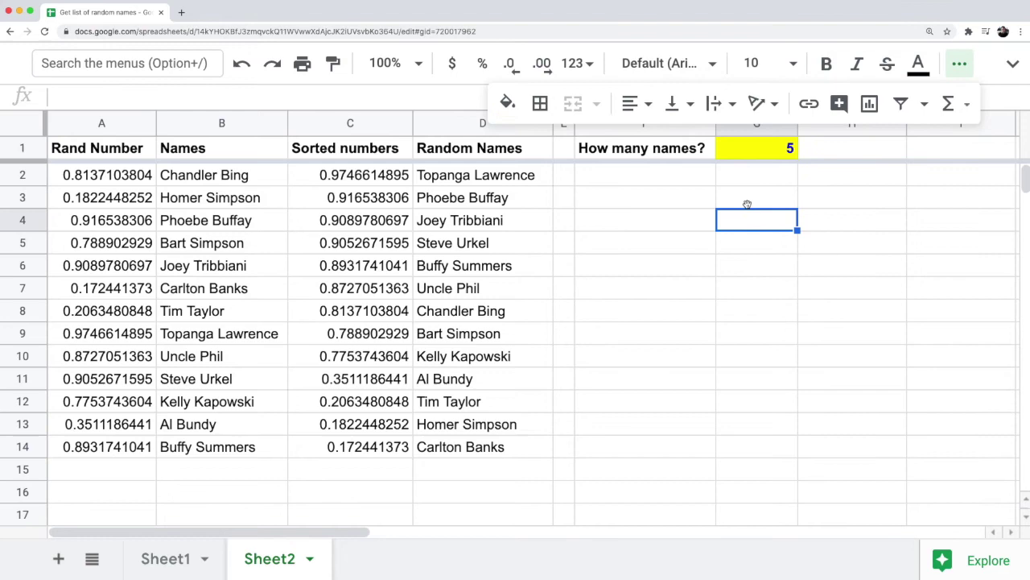
pyautogui.click(961, 67)
pyautogui.click(803, 207)
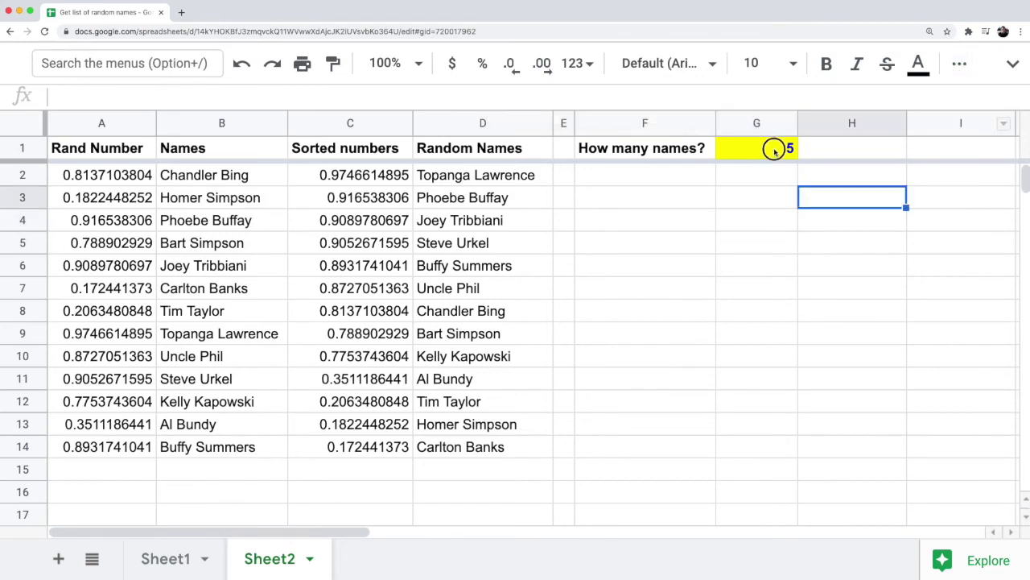
# Step: Start an OFFSET formula in F2 that references D2, with offsets of 0 rows and 0 columns and G1 as the height
pyautogui.click(766, 151)
pyautogui.press('super+equal')
pyautogui.press('super+equal')
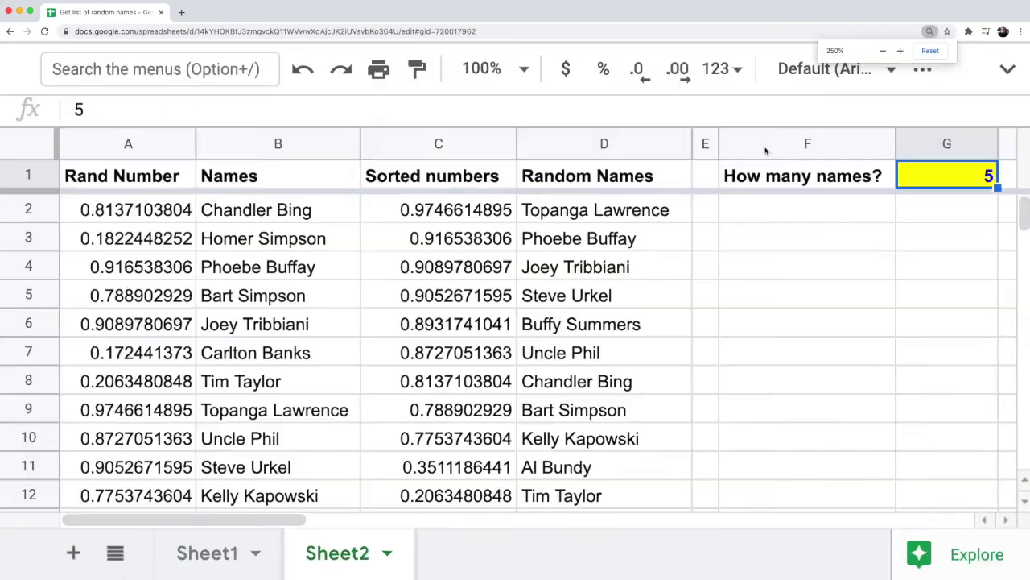
pyautogui.click(620, 174)
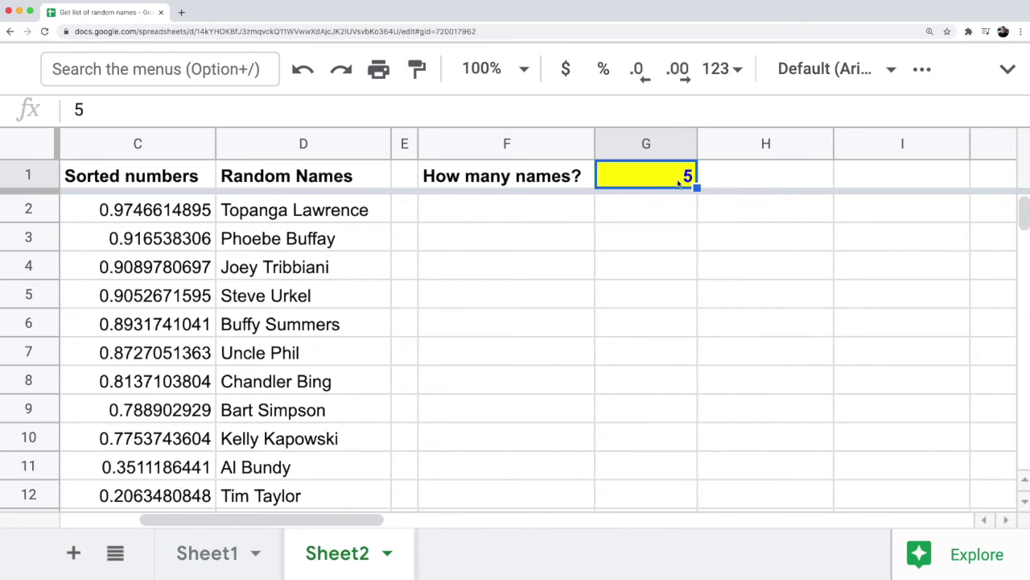
pyautogui.click(575, 218)
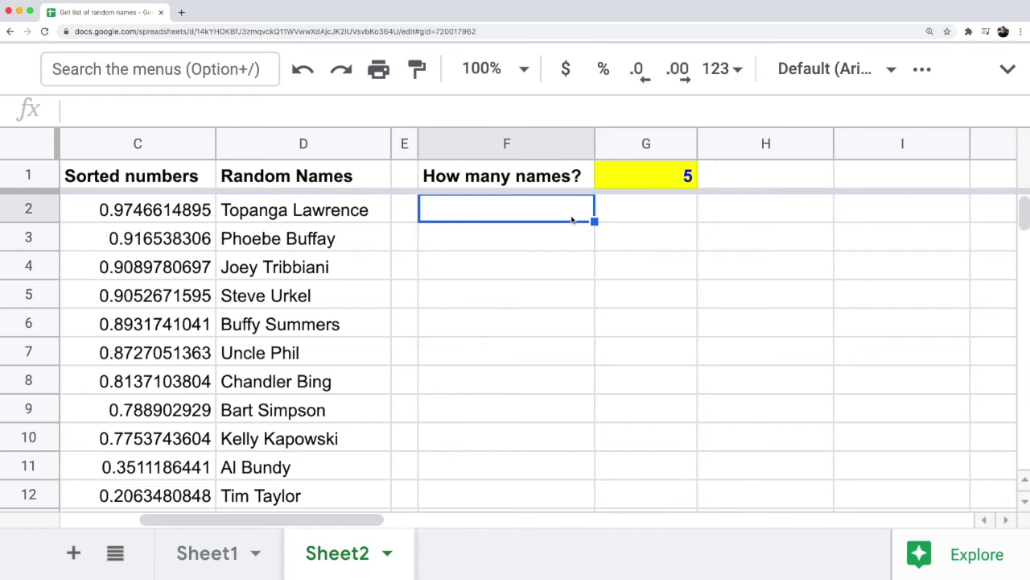
pyautogui.write('=offset(')
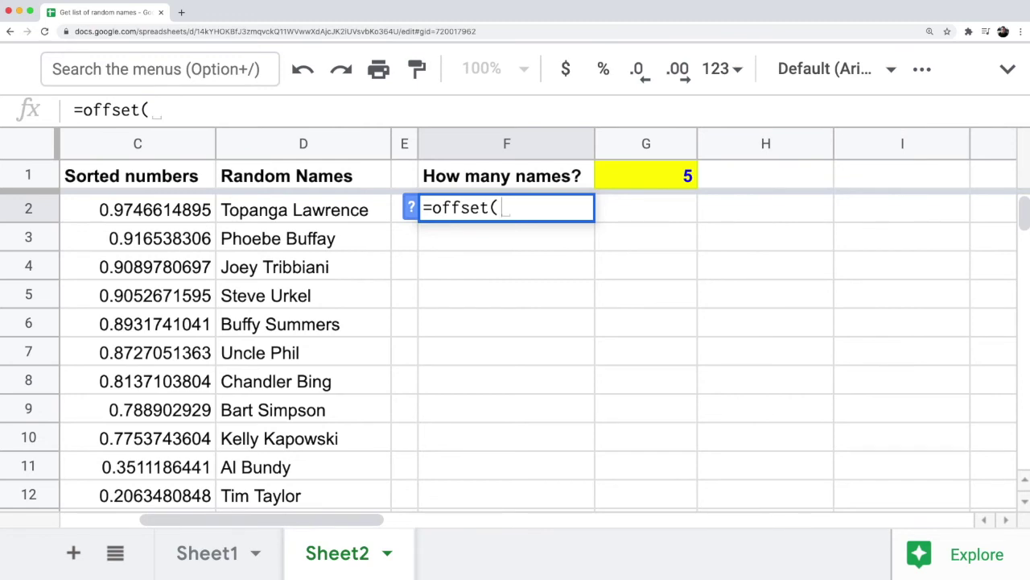
pyautogui.press('Left')
pyautogui.press('Left')
pyautogui.press('Left')
pyautogui.press('Right')
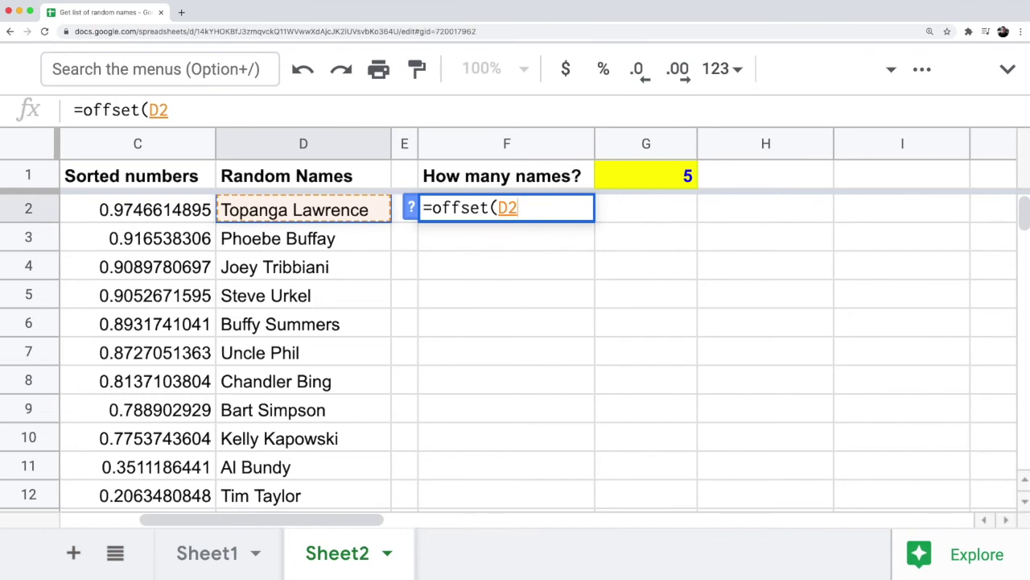
pyautogui.write(',0,0')
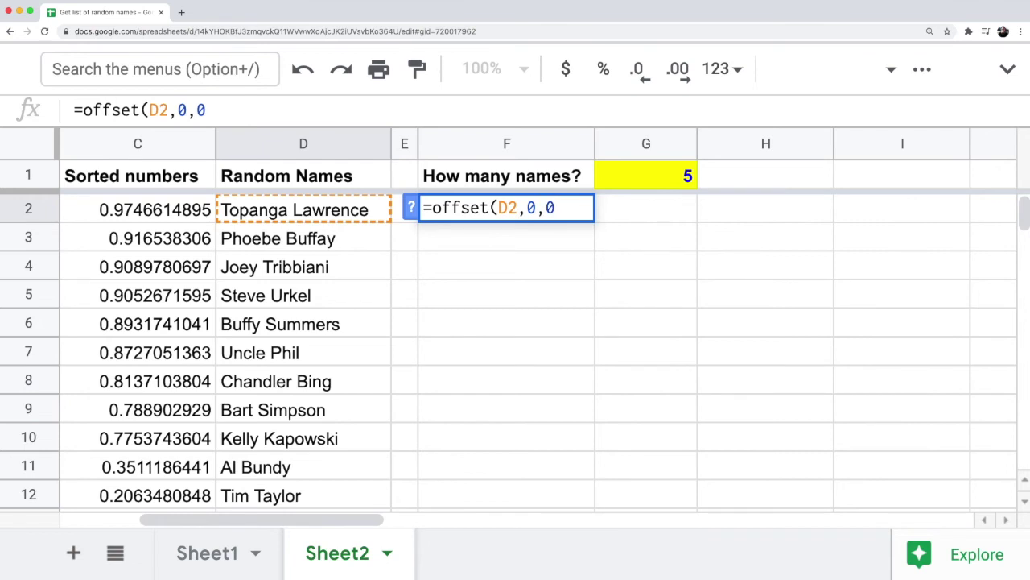
pyautogui.write(',')
pyautogui.click(663, 179)
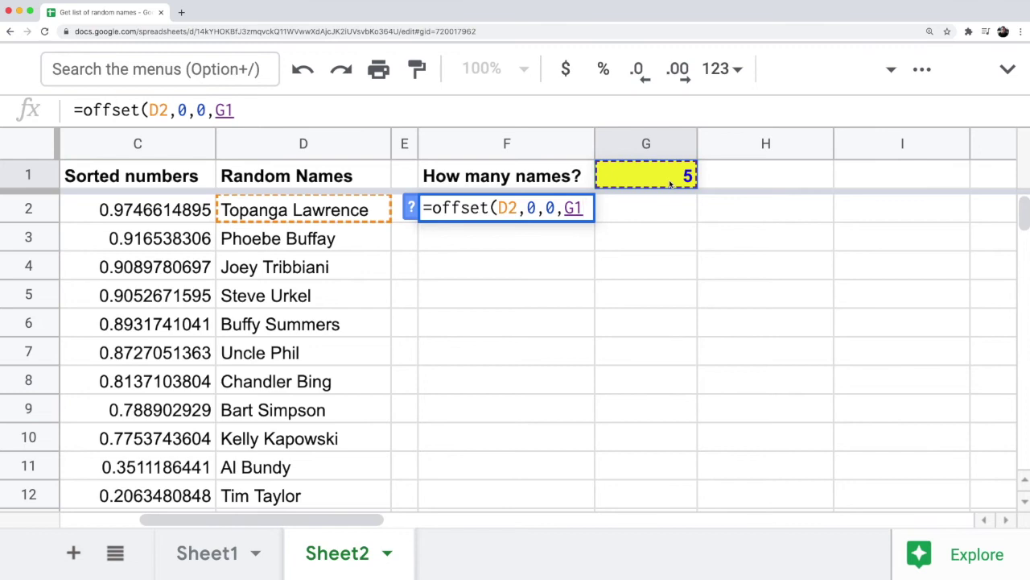
# Step: Give the OFFSET formula a width of 1, make its height reference absolute as $G$1, and enter it
pyautogui.write(',1)')
pyautogui.press('Left')
pyautogui.press('Left')
pyautogui.press('Left')
pyautogui.press('F4')
pyautogui.press('F4')
pyautogui.press('F4')
pyautogui.press('F4')
pyautogui.press('F4')
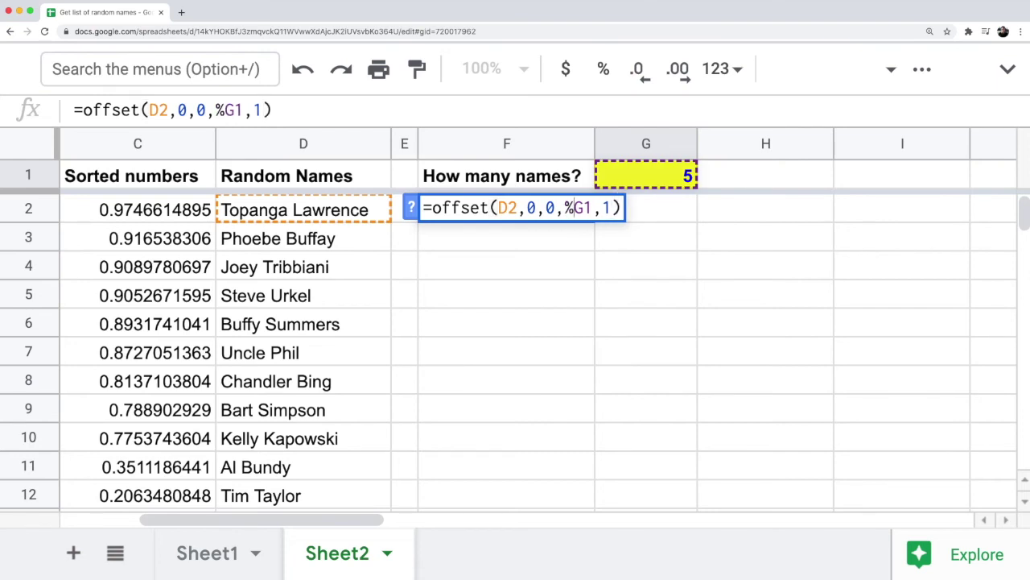
pyautogui.press('Return')
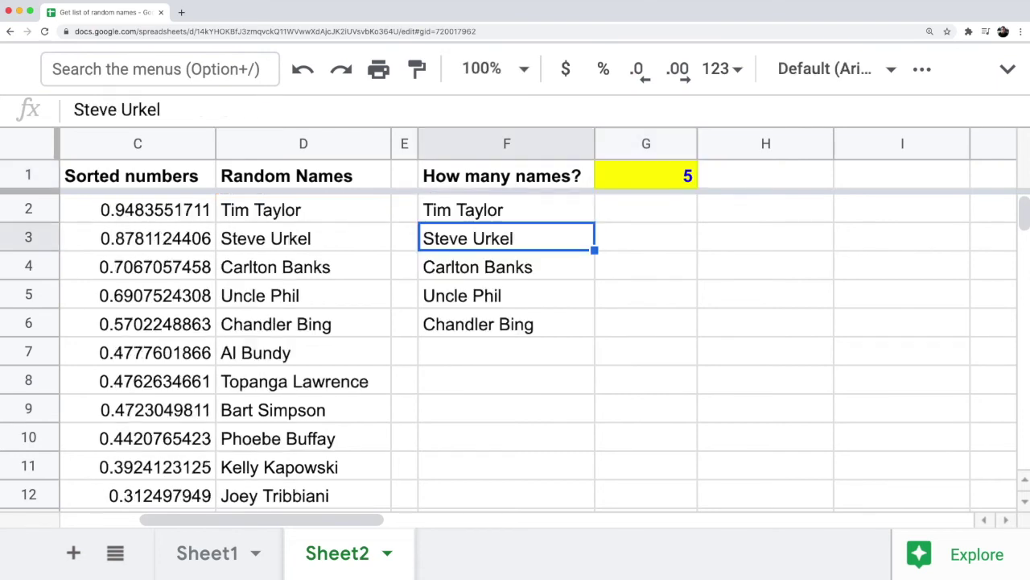
# Step: Set the number of names in G1 to 1 and check the OFFSET result in F2
pyautogui.press('super+minus')
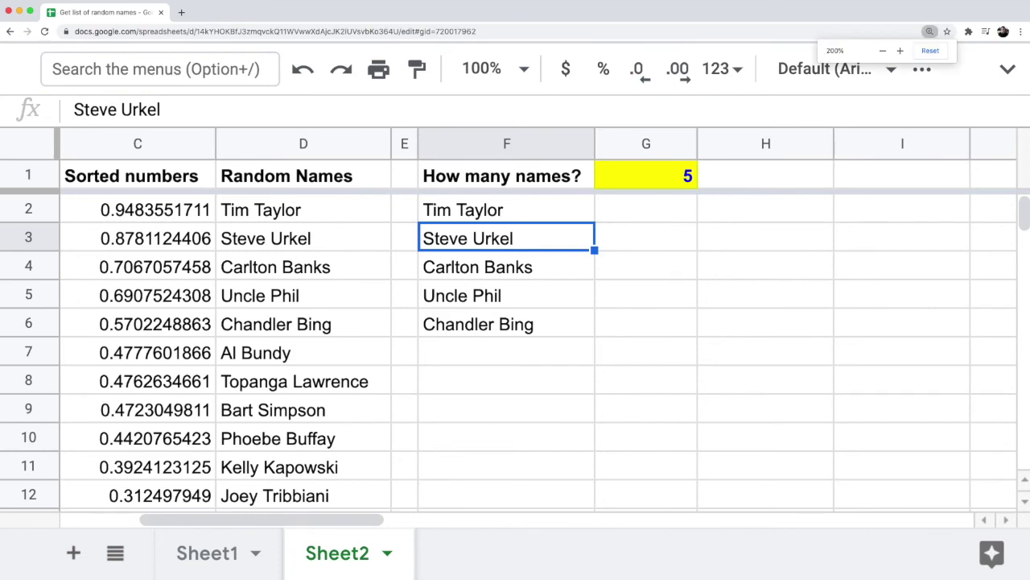
pyautogui.click(668, 148)
pyautogui.write('1')
pyautogui.press('Return')
pyautogui.press('Up')
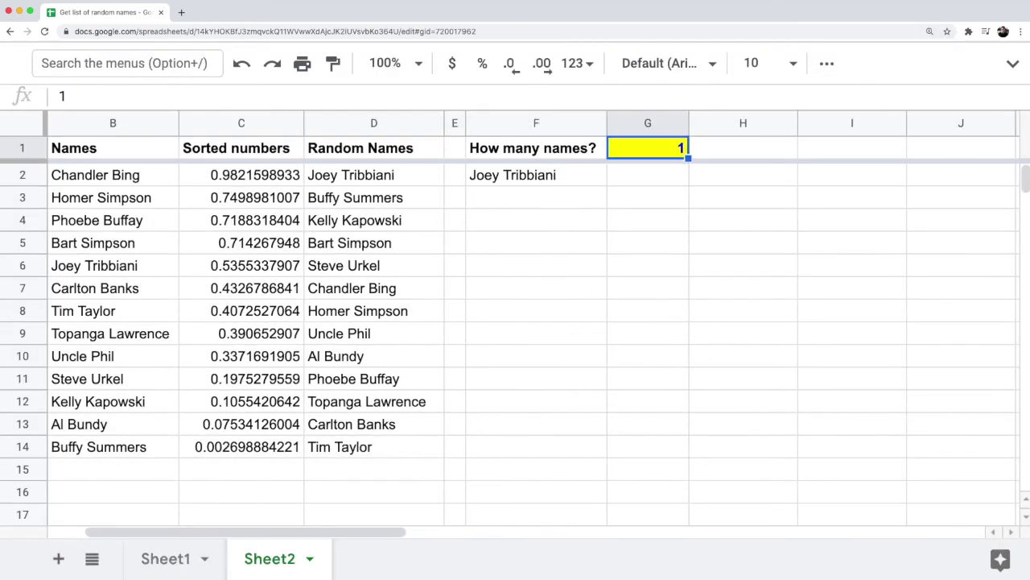
pyautogui.press('Left')
pyautogui.press('Down')
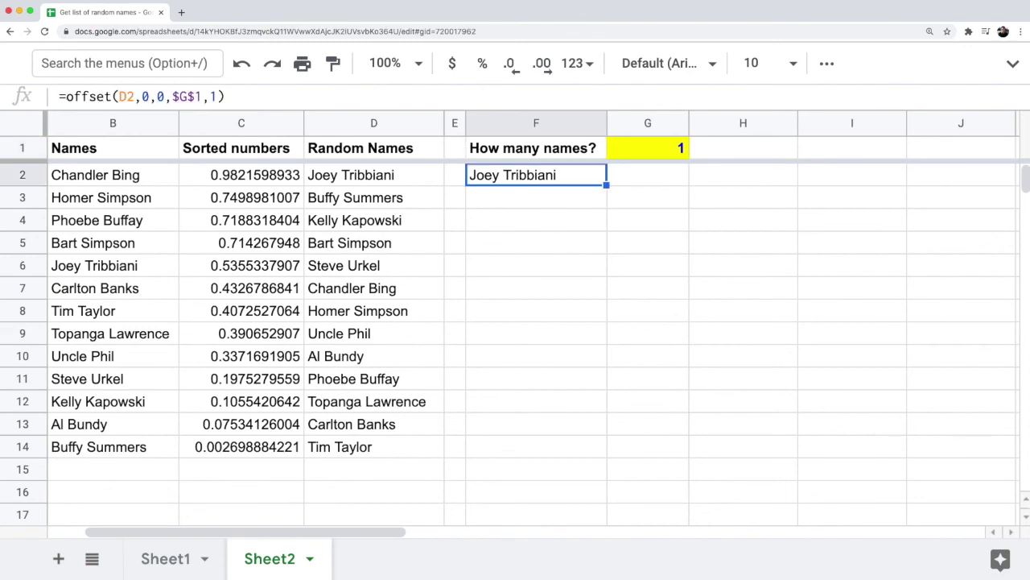
# Step: Set the number of names in G1 to 5 and go through the returned names in column F
pyautogui.press('Up')
pyautogui.press('Right')
pyautogui.write('5')
pyautogui.press('Return')
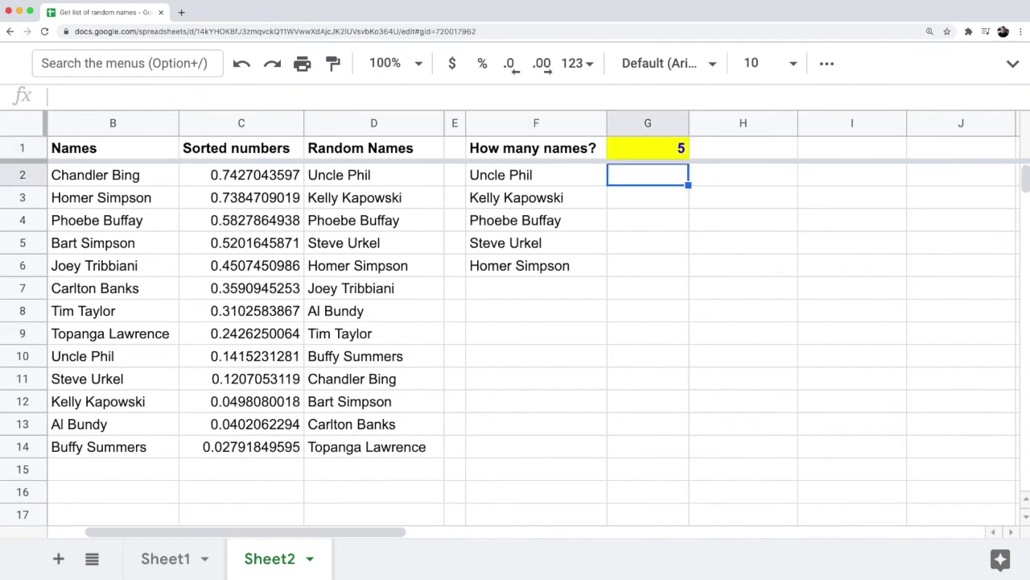
pyautogui.press('Up')
pyautogui.press('Left')
pyautogui.press('Down')
pyautogui.press('Right')
pyautogui.press('Down')
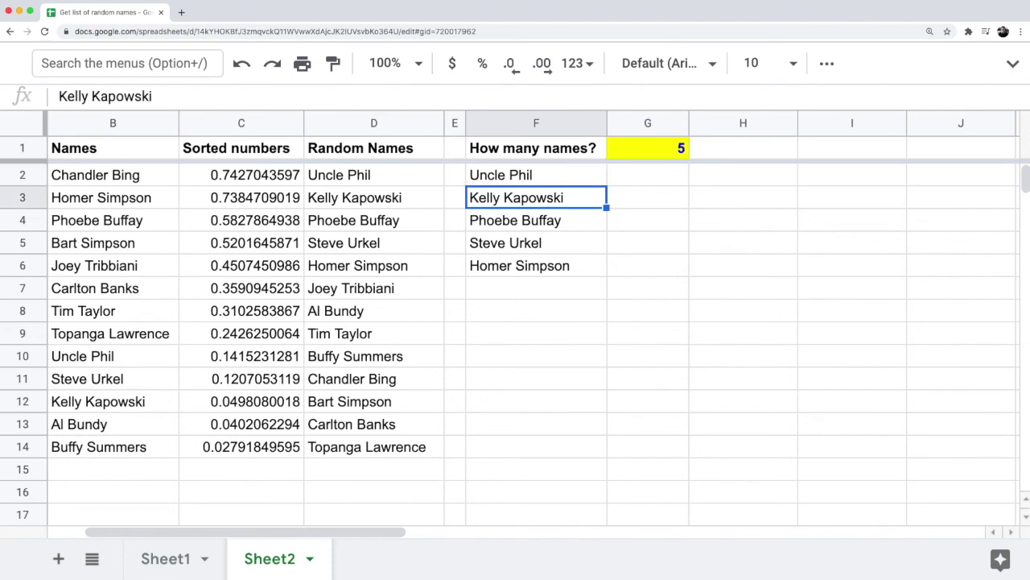
pyautogui.press('Down')
pyautogui.press('Down')
pyautogui.press('Down')
pyautogui.press('Right')
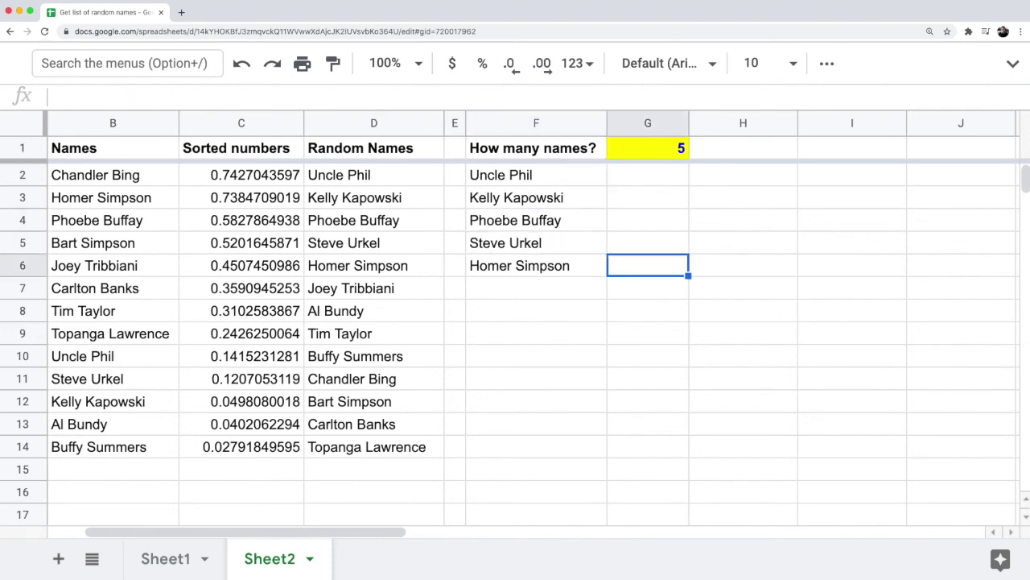
# Step: Set the number of names in G1 to 10
pyautogui.press('Up')
pyautogui.press('Up')
pyautogui.press('Up')
pyautogui.press('Up')
pyautogui.press('Up')
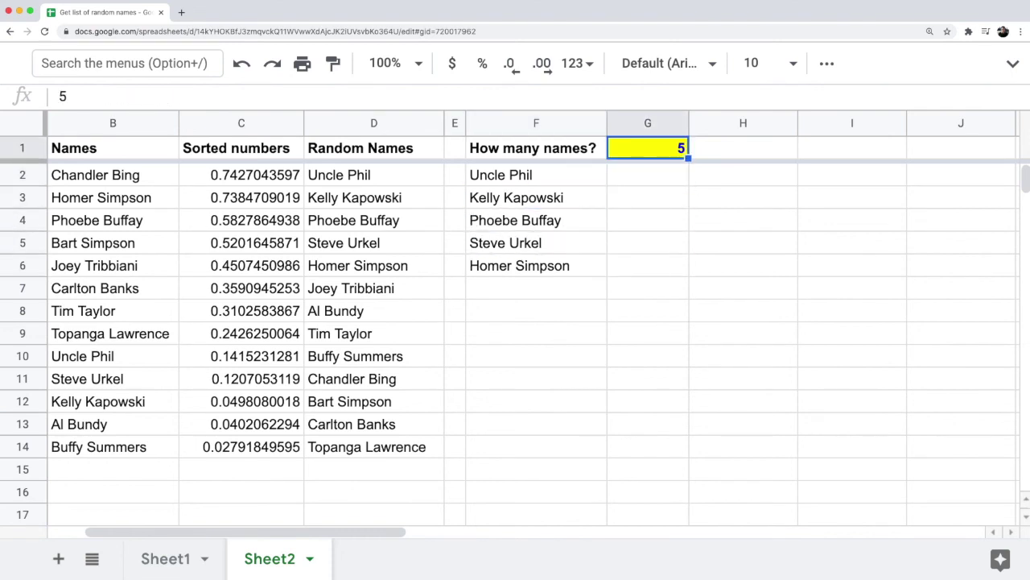
pyautogui.write('10')
pyautogui.press('Return')
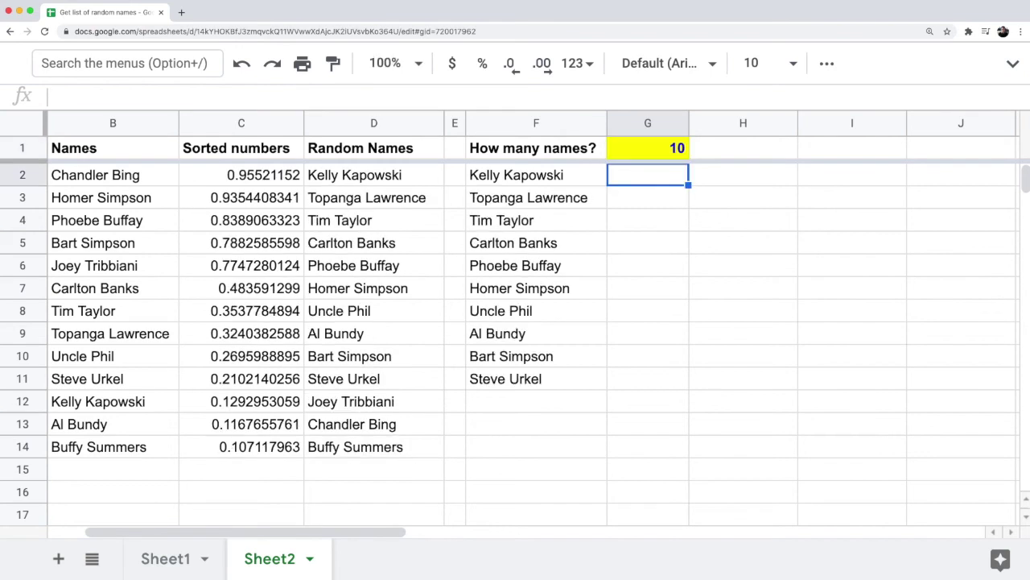
# Step: Try 13 as the number of names in G1, and replace it with 15
pyautogui.press('Up')
pyautogui.write('13')
pyautogui.press('Return')
pyautogui.press('Up')
pyautogui.write('15')
pyautogui.press('Return')
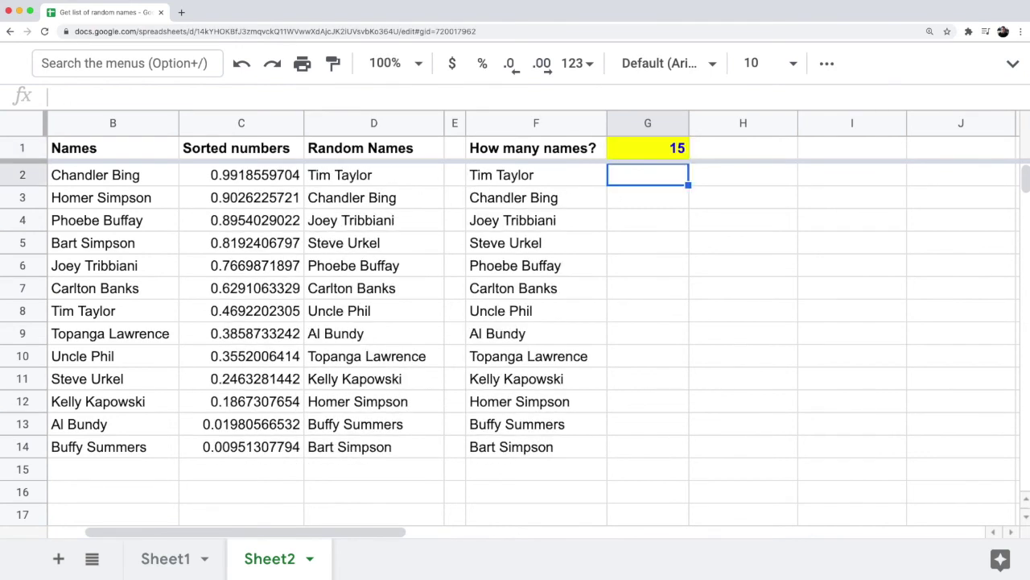
# Step: Check the full list of returned names in F2:F14, and return to the number of names in G1
pyautogui.press('Left')
pyautogui.press('super+shift+Down')
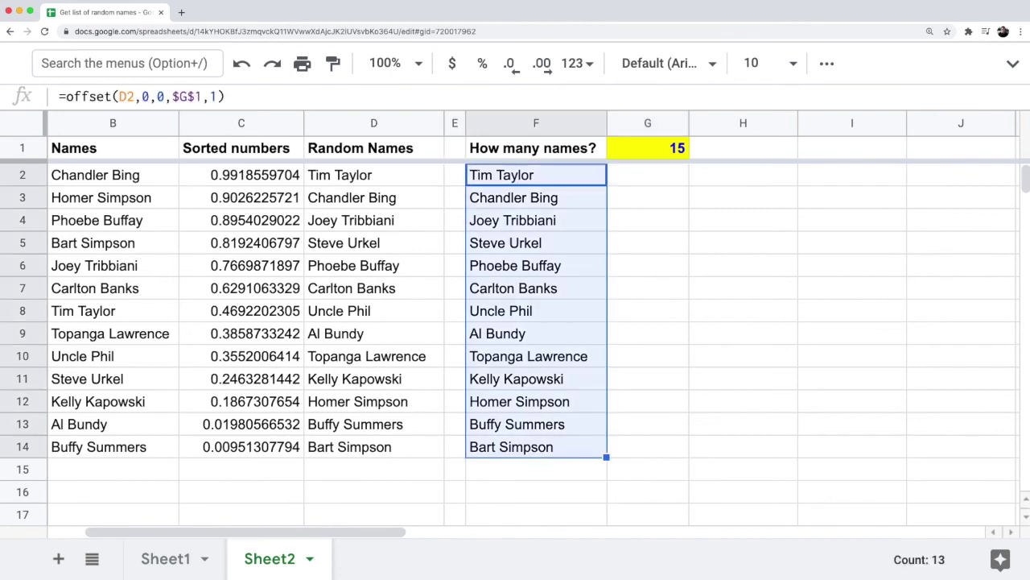
pyautogui.press('Up')
pyautogui.press('Right')
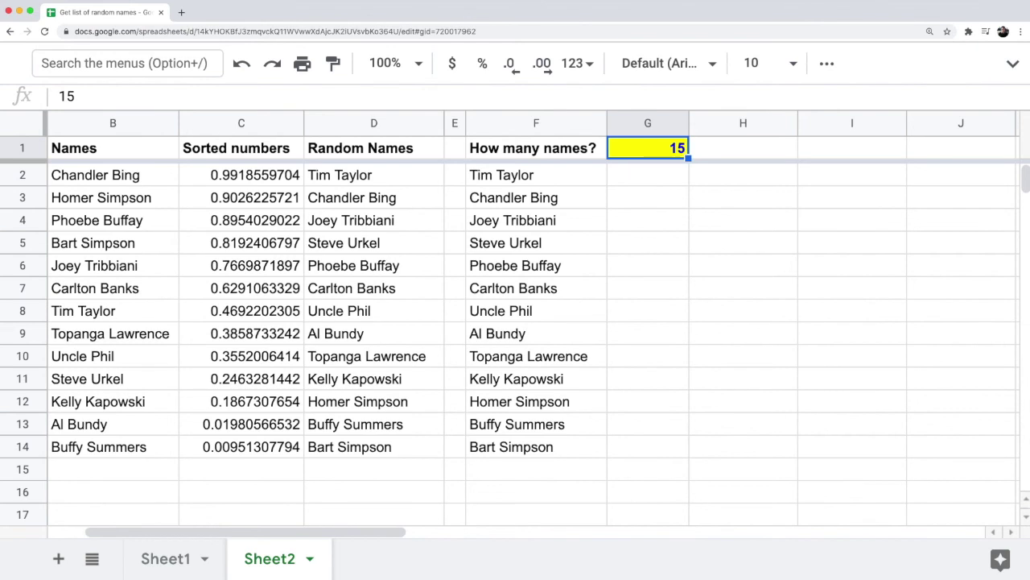
# Step: Try 4 as the number of names in G1, and replace it with 3
pyautogui.write('4')
pyautogui.press('Return')
pyautogui.press('Up')
pyautogui.write('3')
pyautogui.press('Return')
pyautogui.press('Up')
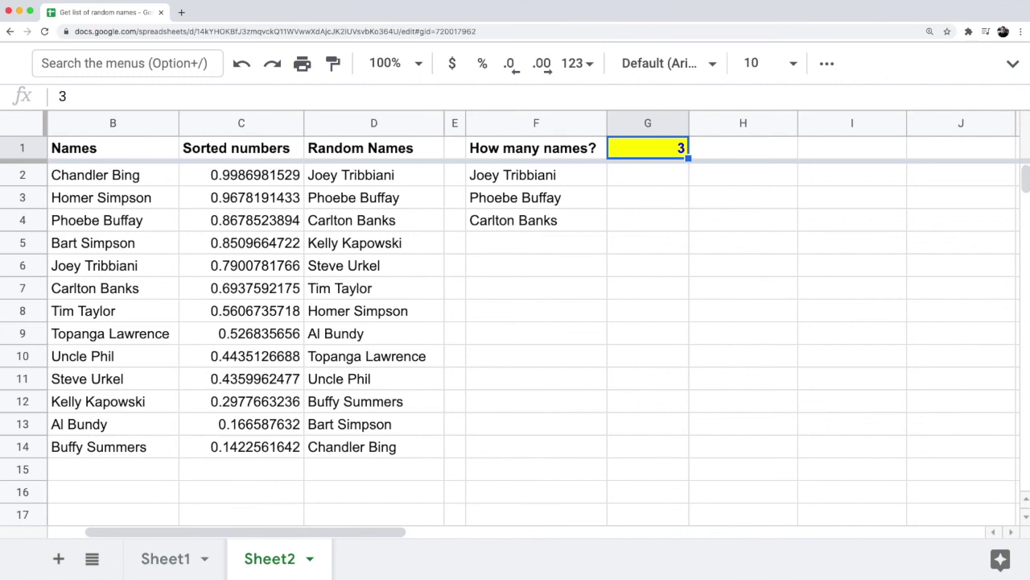
# Step: Review the VLOOKUP formula in D6 and select the random names returned in F2:F4
pyautogui.click(542, 222)
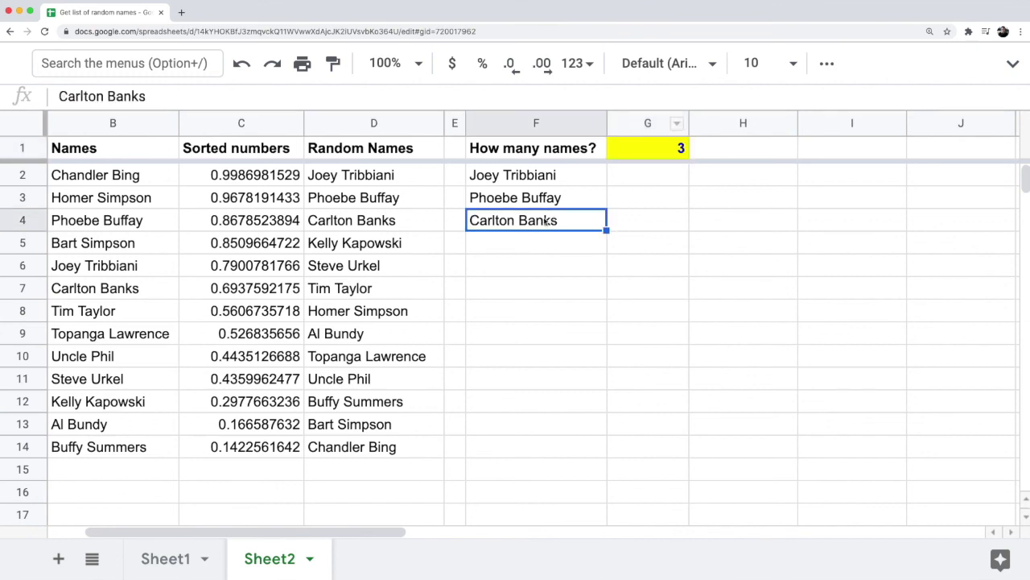
pyautogui.hscroll(-2, 520, 215)
pyautogui.click(462, 277)
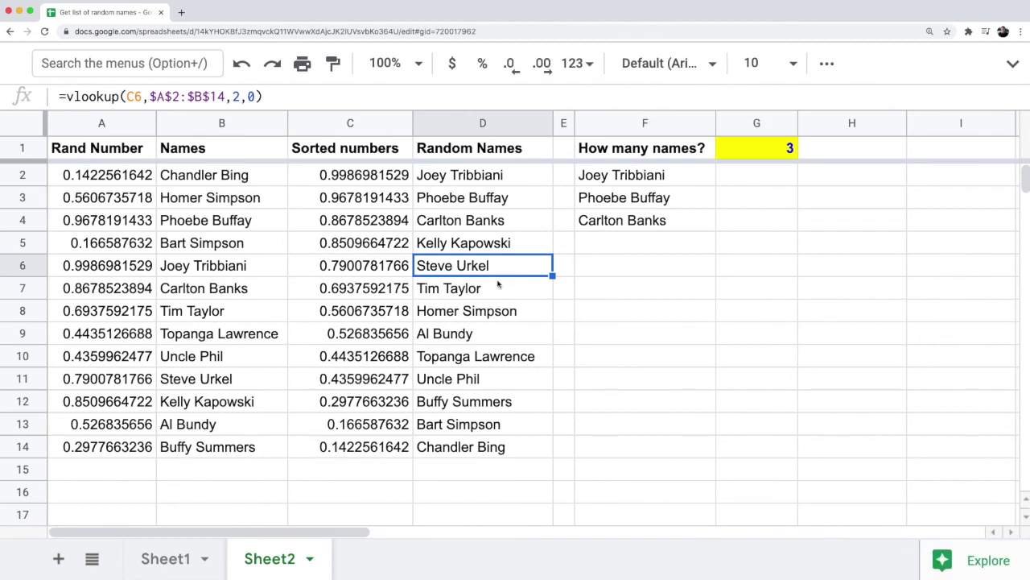
pyautogui.moveTo(699, 226); pyautogui.dragTo(689, 184)
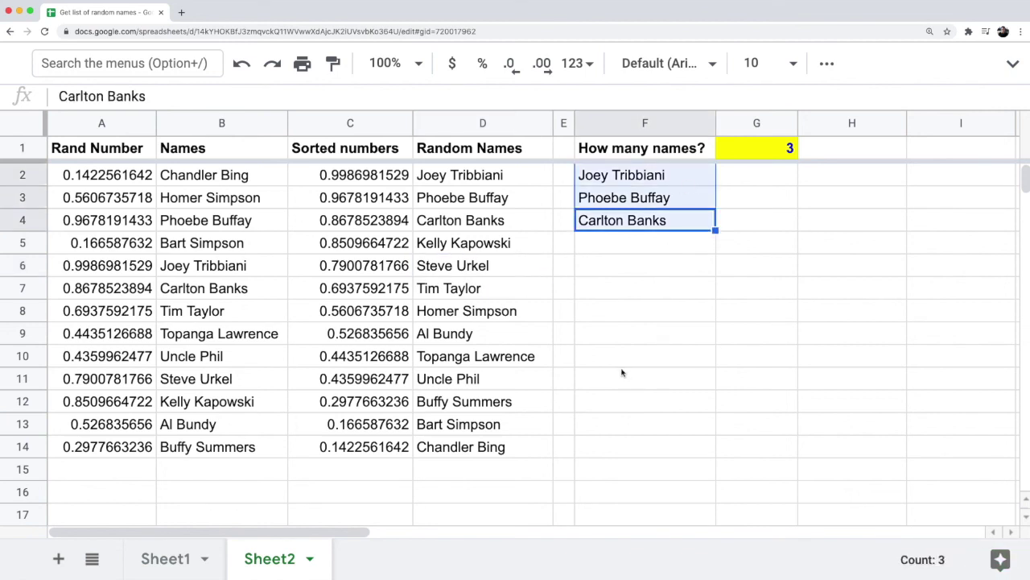